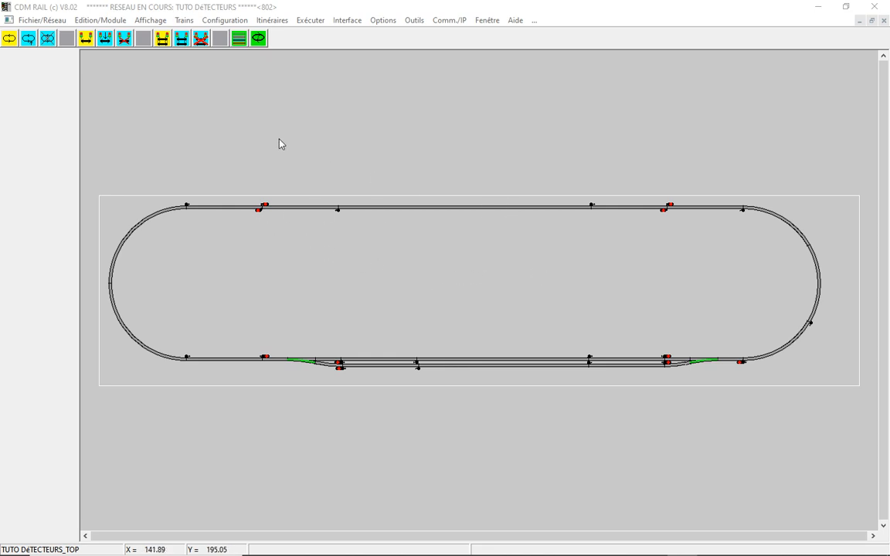
- Create a new train named PICASSO in the train editor, keeping the default speed and acceleration parameters
{"action": "left_click", "coordinate": [185, 21]}
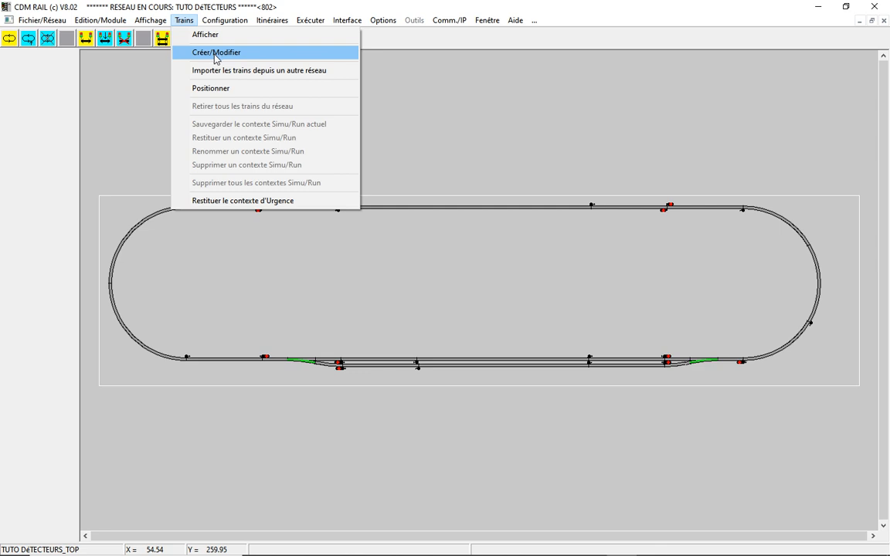
{"action": "left_click", "coordinate": [200, 55]}
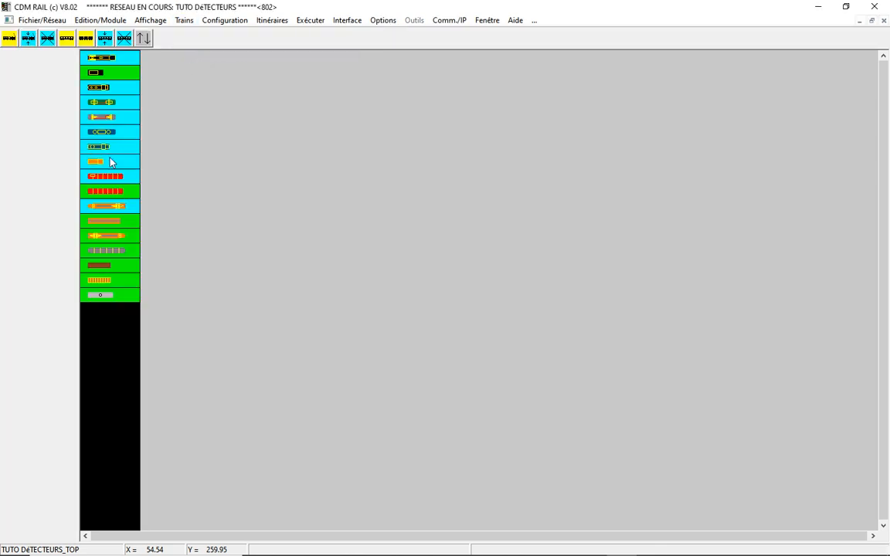
{"action": "left_click", "coordinate": [10, 40]}
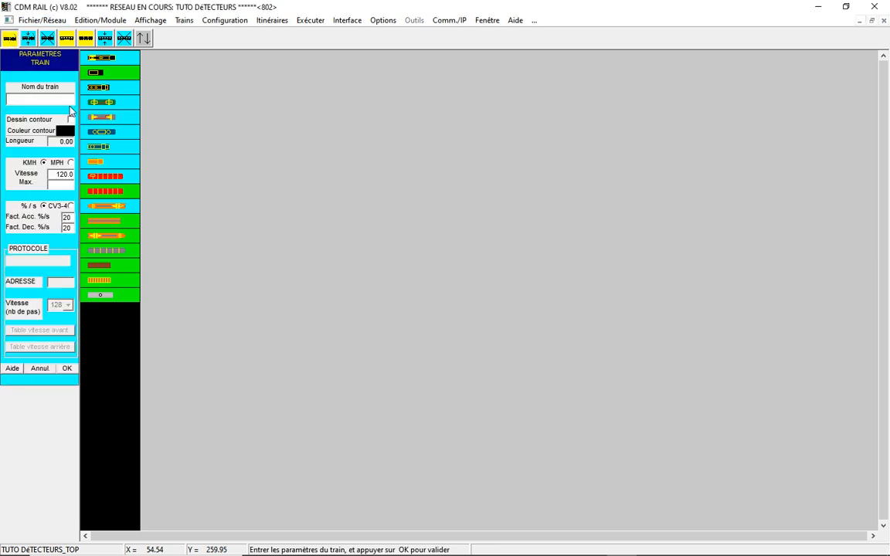
{"action": "left_click", "coordinate": [46, 99]}
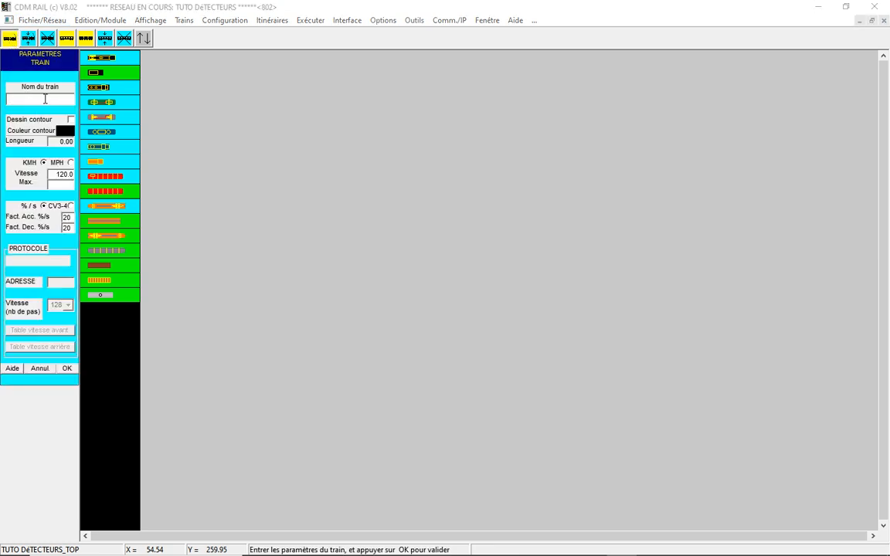
{"action": "type", "text": "PICASSO"}
{"action": "left_click", "coordinate": [68, 369]}
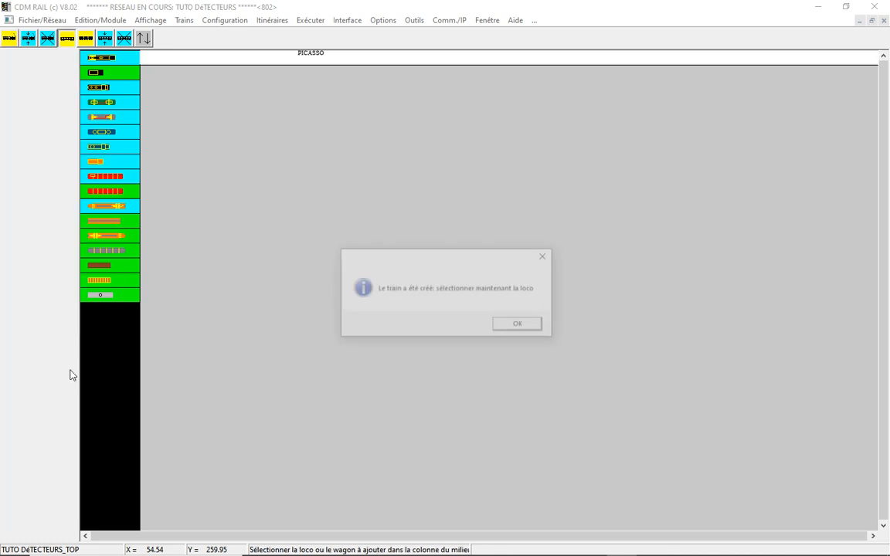
{"action": "left_click", "coordinate": [517, 327]}
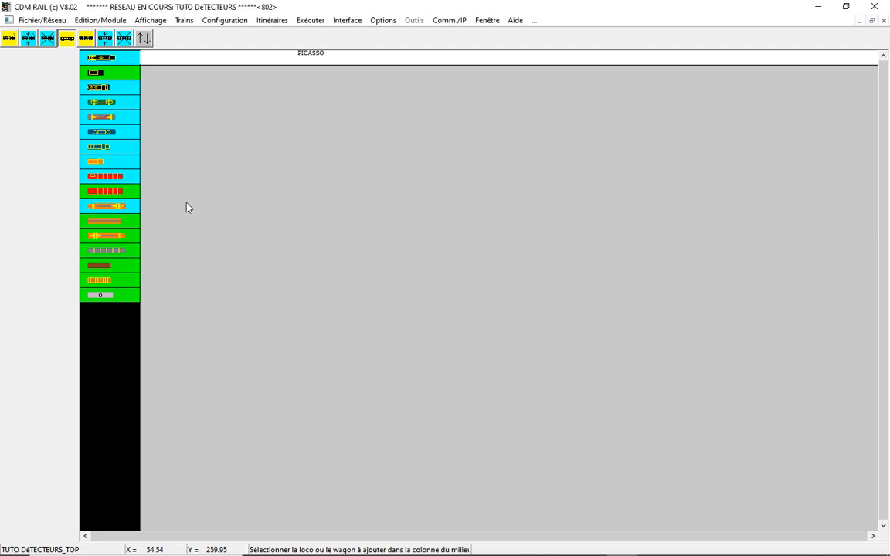
- Build the PICASSO train from the red railcar engine followed by two matching red wagons
{"action": "left_click", "coordinate": [105, 180]}
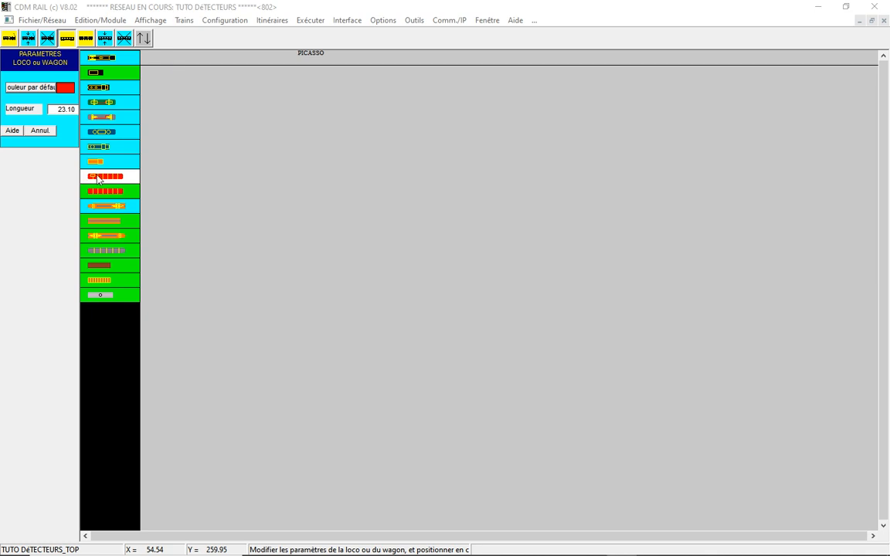
{"action": "left_click", "coordinate": [163, 66]}
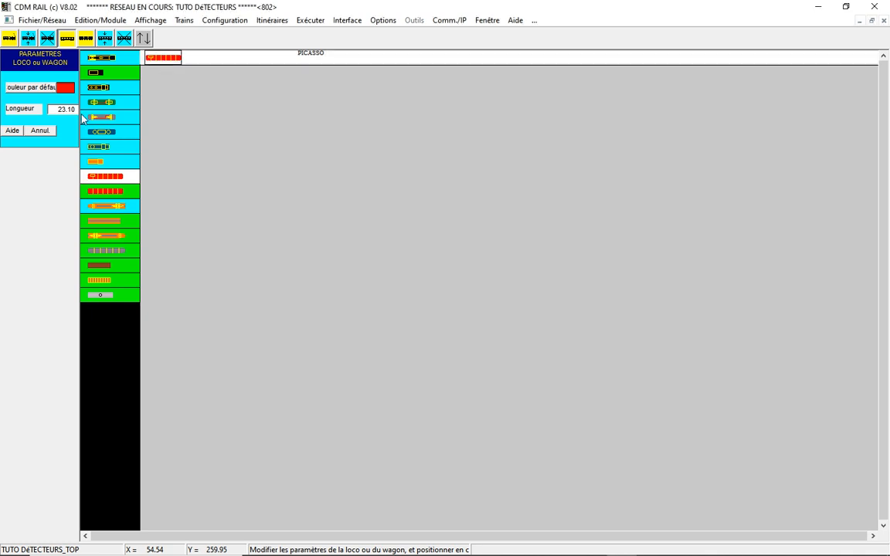
{"action": "left_click", "coordinate": [106, 190]}
{"action": "left_click", "coordinate": [199, 62]}
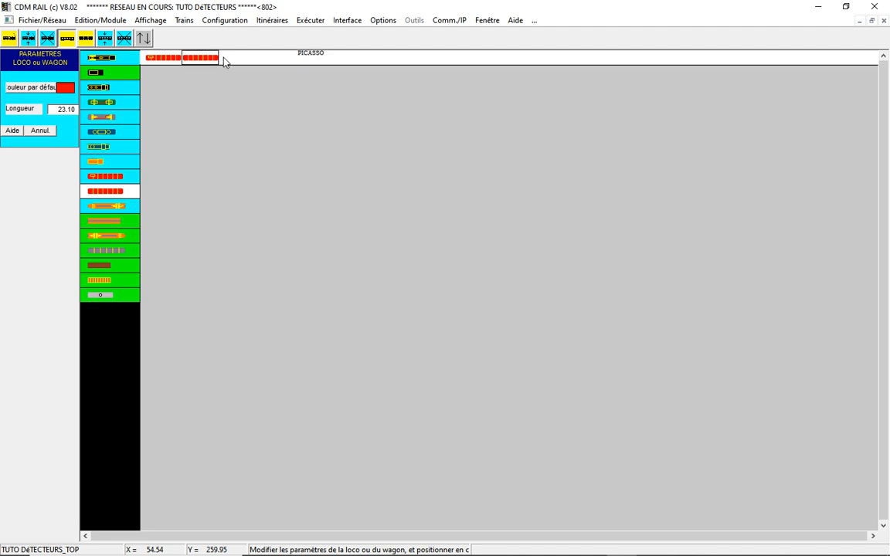
{"action": "left_click", "coordinate": [234, 61]}
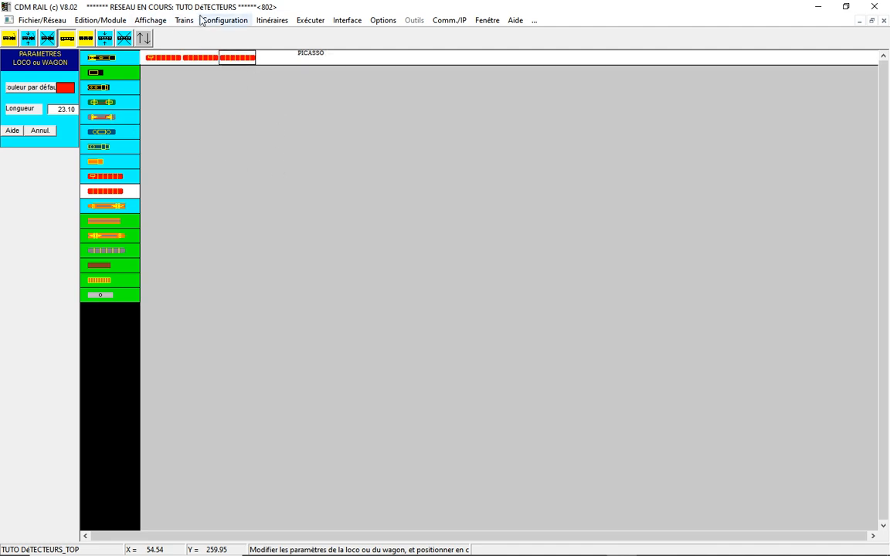
- Create a second train named VAPEUR with the default parameters
{"action": "left_click", "coordinate": [12, 40]}
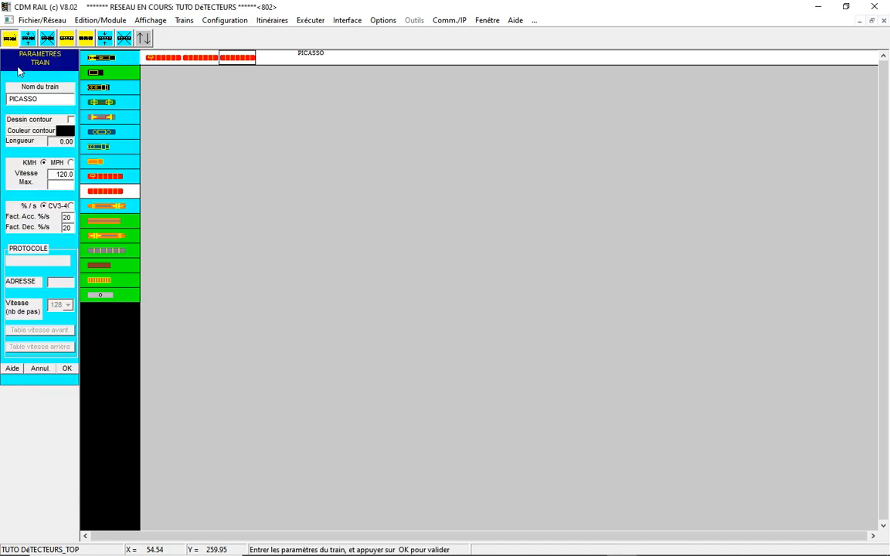
{"action": "left_click_drag", "start_coordinate": [40, 99], "coordinate": [4, 99]}
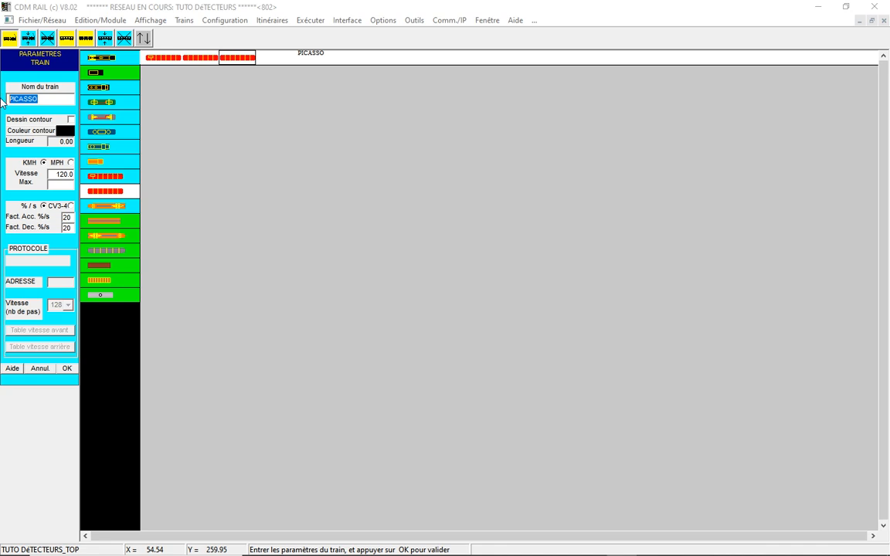
{"action": "type", "text": "VAPEUR"}
{"action": "left_click", "coordinate": [67, 369]}
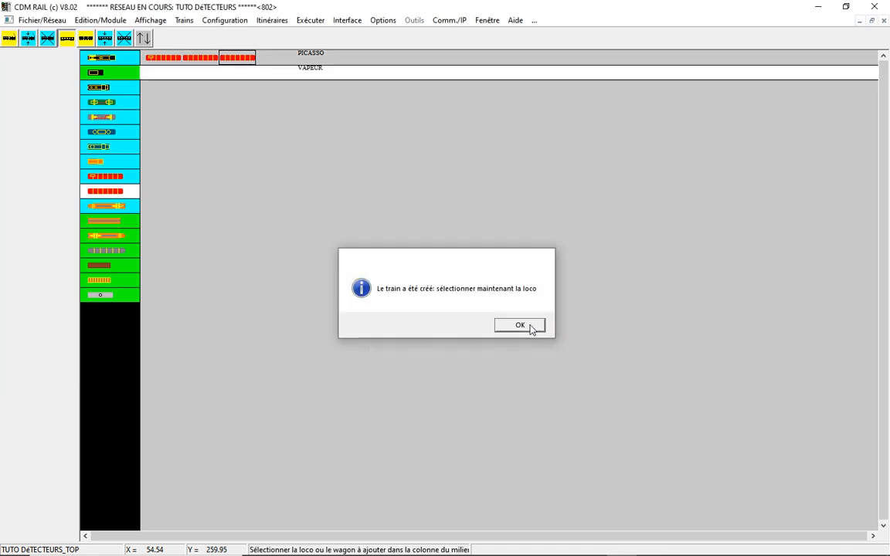
{"action": "left_click", "coordinate": [520, 325]}
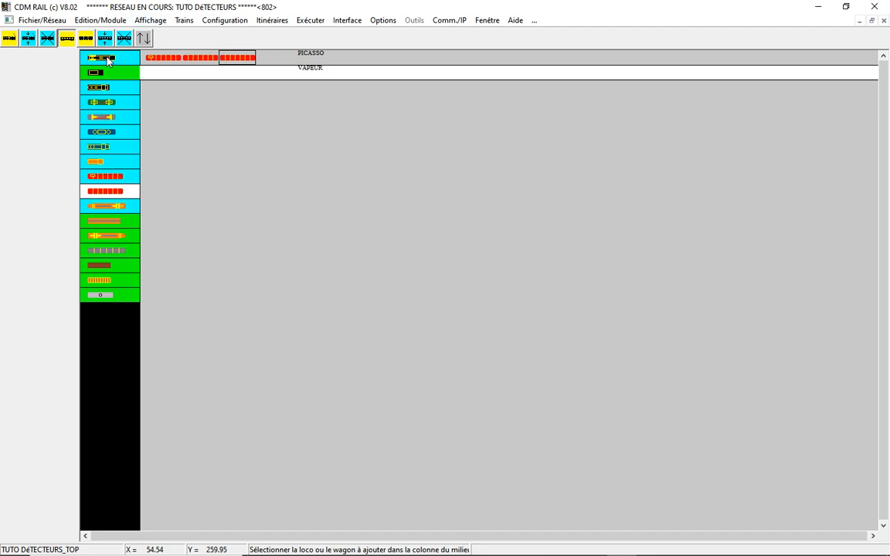
- Put the black and yellow steam locomotive and its short black tender at the head of the VAPEUR train
{"action": "left_click", "coordinate": [108, 59]}
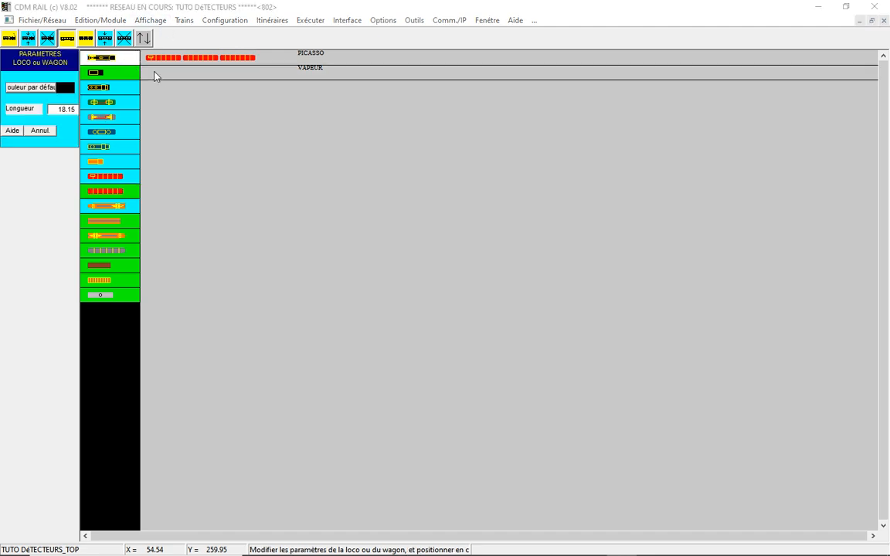
{"action": "left_click", "coordinate": [157, 74]}
{"action": "left_click", "coordinate": [116, 74]}
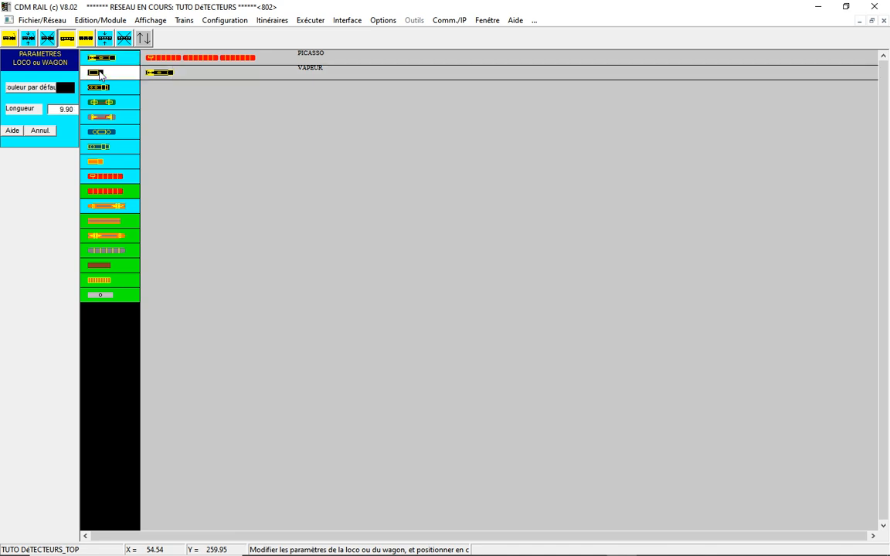
{"action": "left_click", "coordinate": [178, 76]}
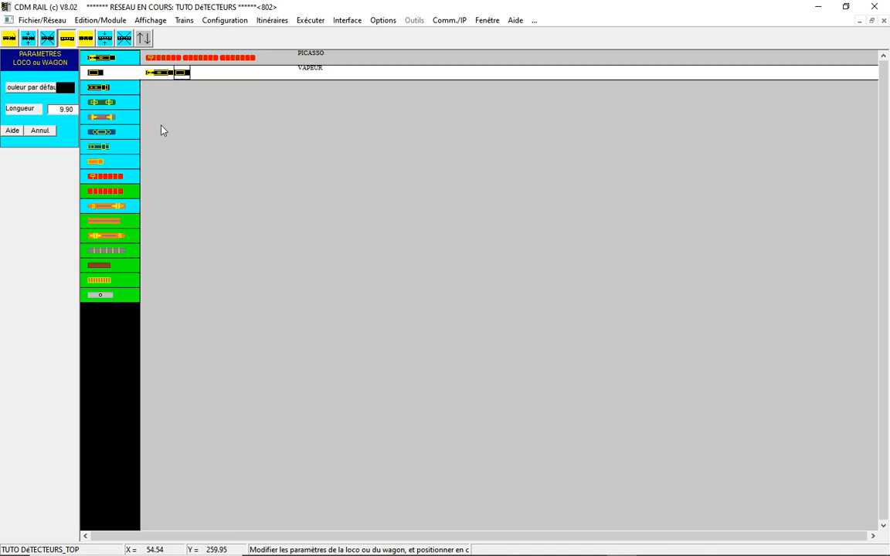
- Add three grey coaches behind the tender of the VAPEUR train and save the network
{"action": "left_click", "coordinate": [128, 253]}
{"action": "left_click", "coordinate": [208, 75]}
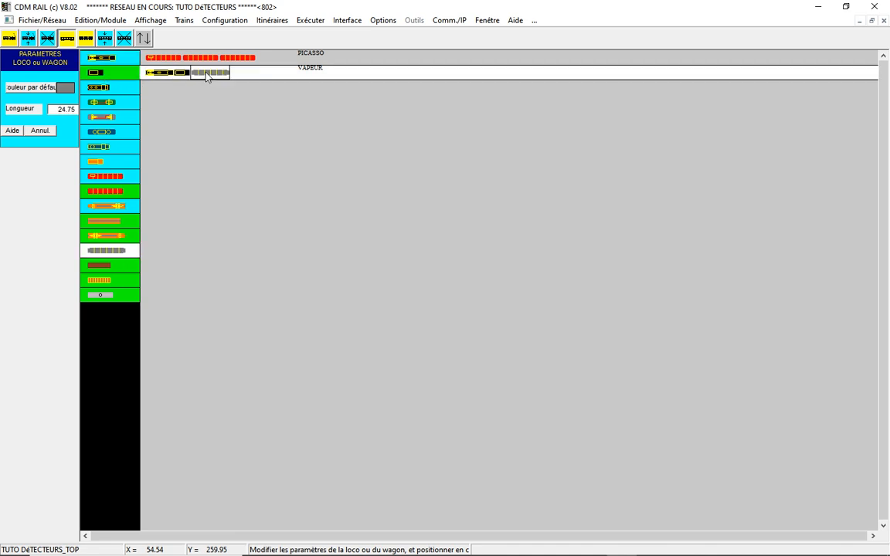
{"action": "left_click", "coordinate": [255, 75]}
{"action": "left_click", "coordinate": [282, 77]}
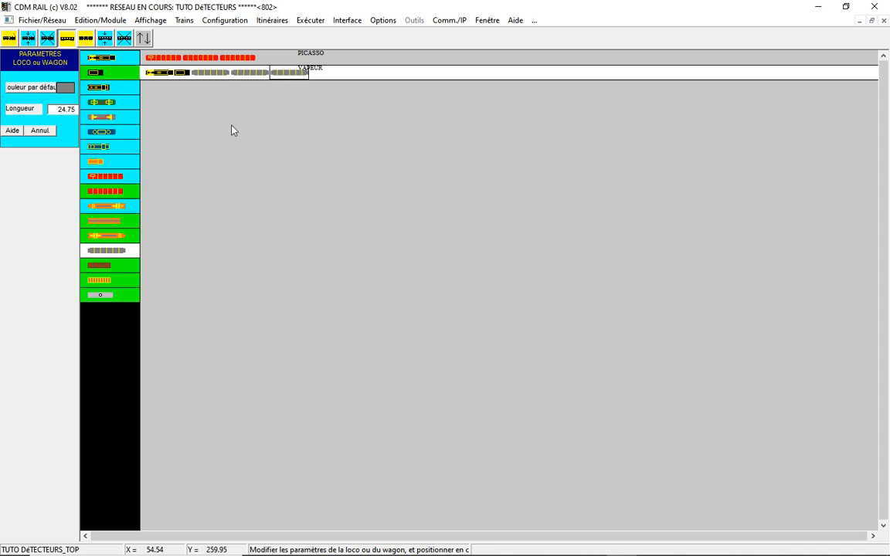
{"action": "left_click", "coordinate": [51, 22]}
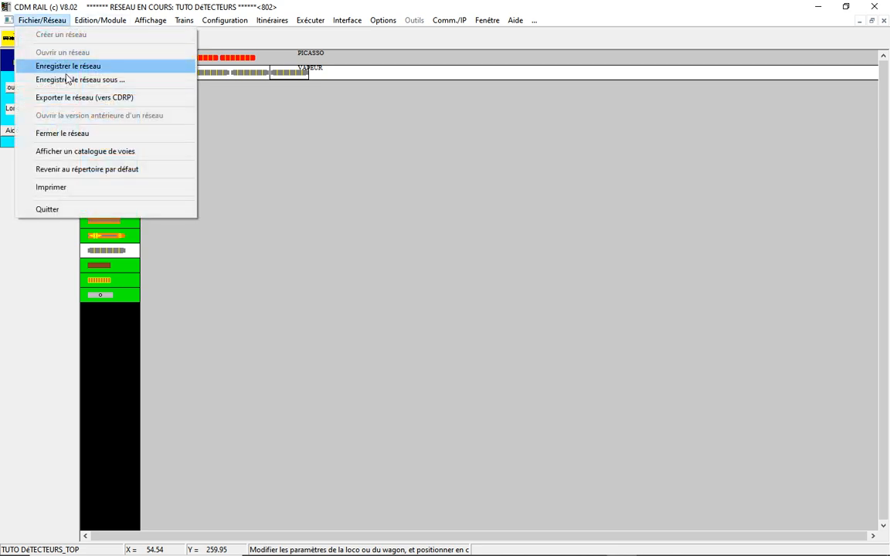
{"action": "left_click", "coordinate": [70, 65]}
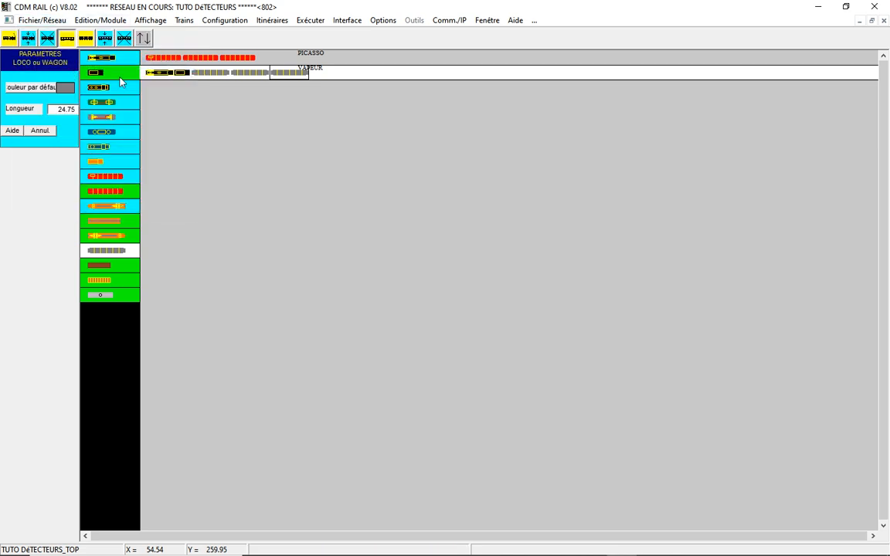
- Create a new itinerary named ITI_1
{"action": "left_click", "coordinate": [277, 22]}
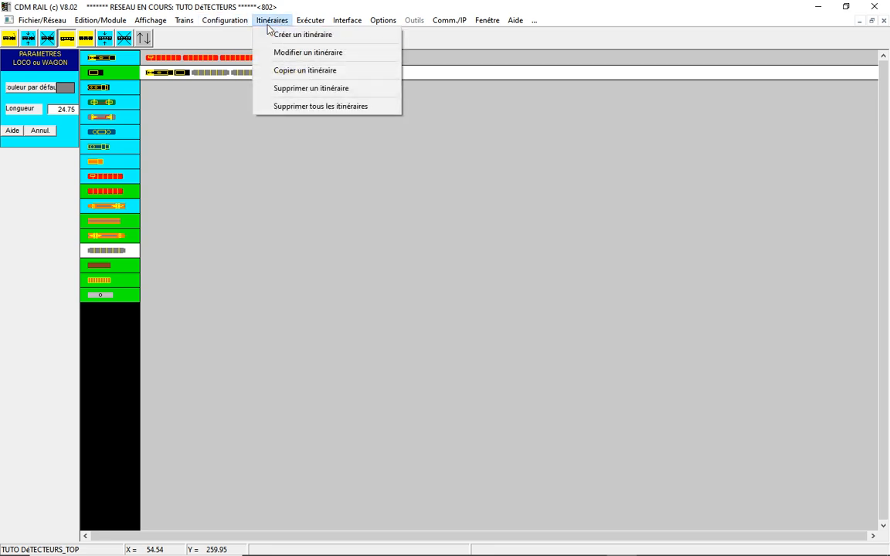
{"action": "left_click", "coordinate": [300, 35]}
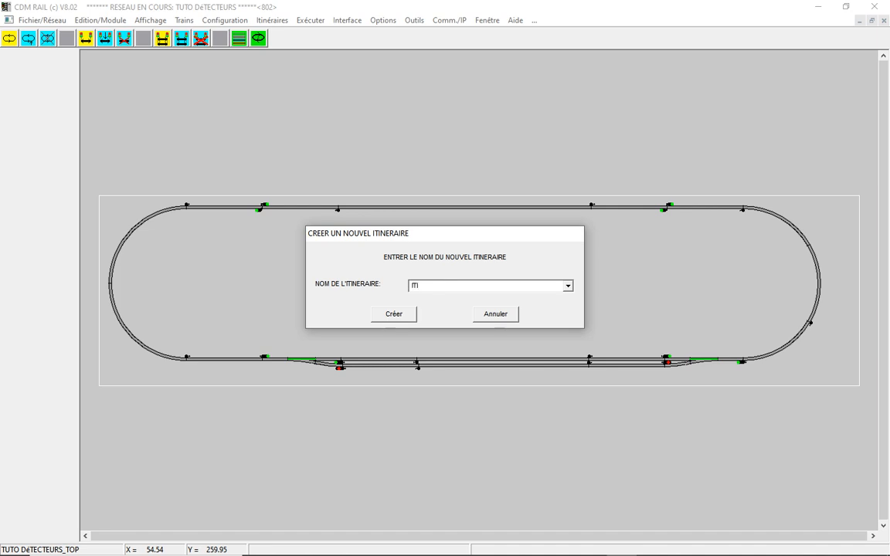
{"action": "type", "text": "_1"}
{"action": "left_click", "coordinate": [398, 314]}
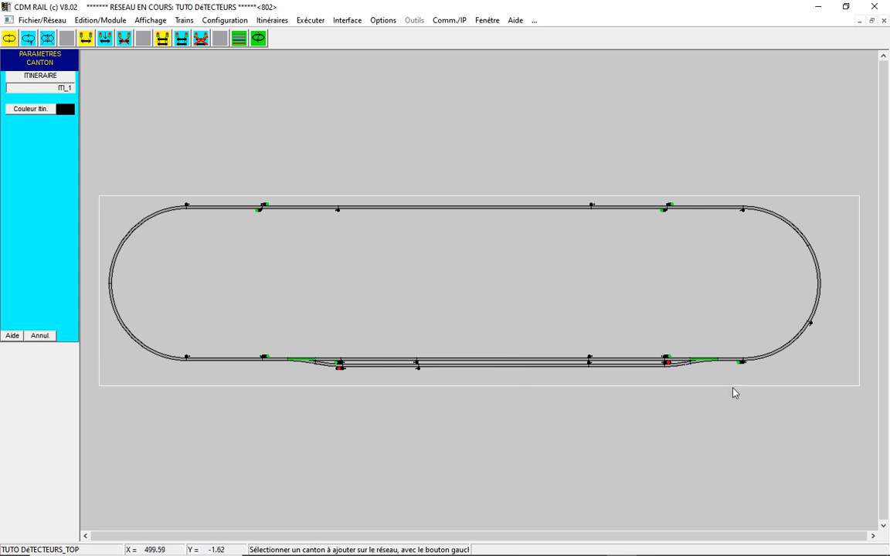
- Add the main lower straight as the first block of ITI_1, running left to right at 30 km/h with a required 5-second stop
{"action": "left_click", "coordinate": [631, 364]}
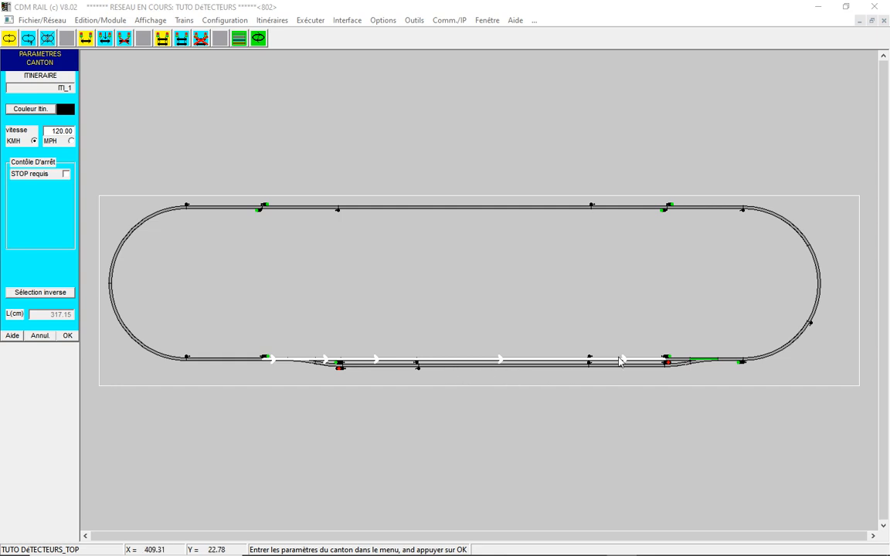
{"action": "left_click", "coordinate": [56, 295]}
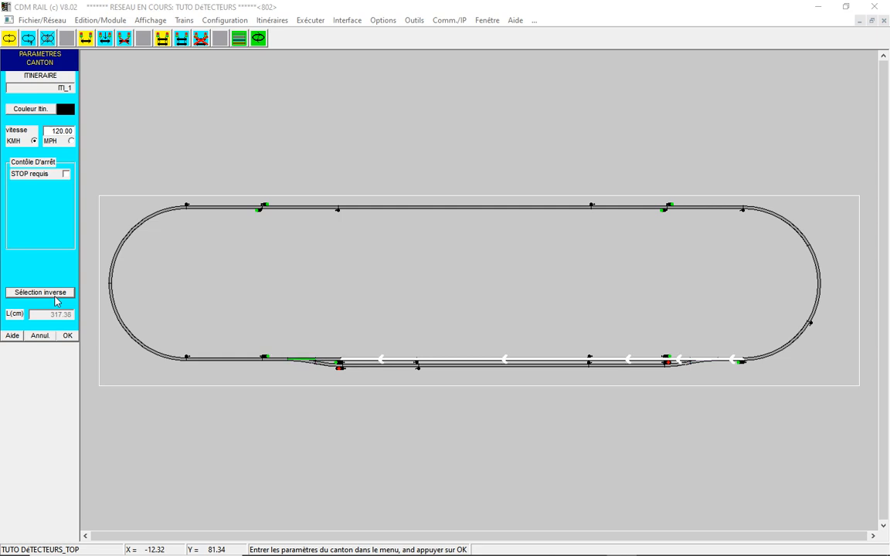
{"action": "left_click", "coordinate": [56, 298]}
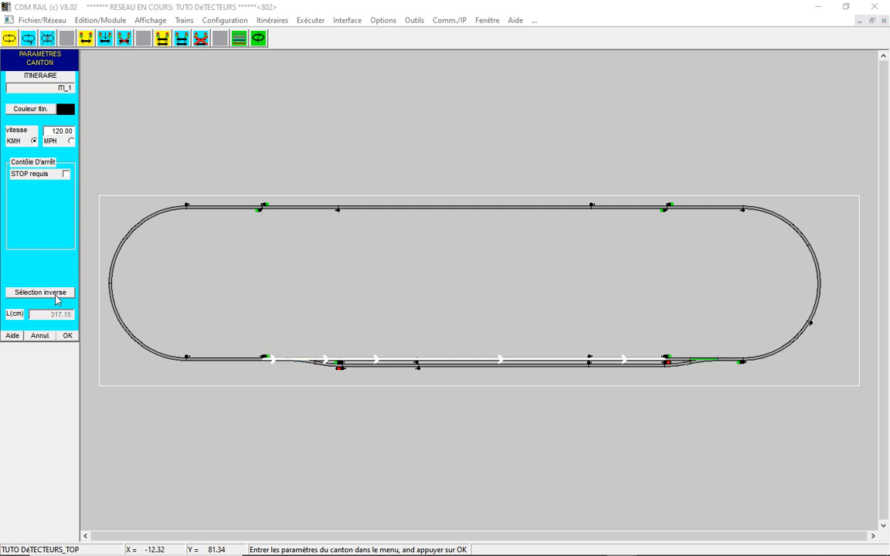
{"action": "double_click", "coordinate": [66, 130]}
{"action": "type", "text": "30"}
{"action": "left_click", "coordinate": [67, 174]}
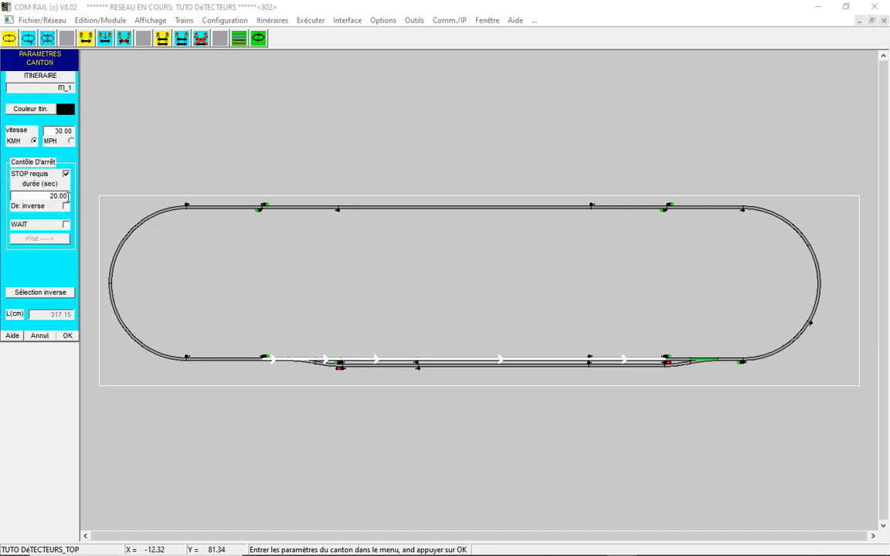
{"action": "left_click_drag", "start_coordinate": [66, 198], "coordinate": [50, 201]}
{"action": "type", "text": "5"}
{"action": "left_click", "coordinate": [68, 336]}
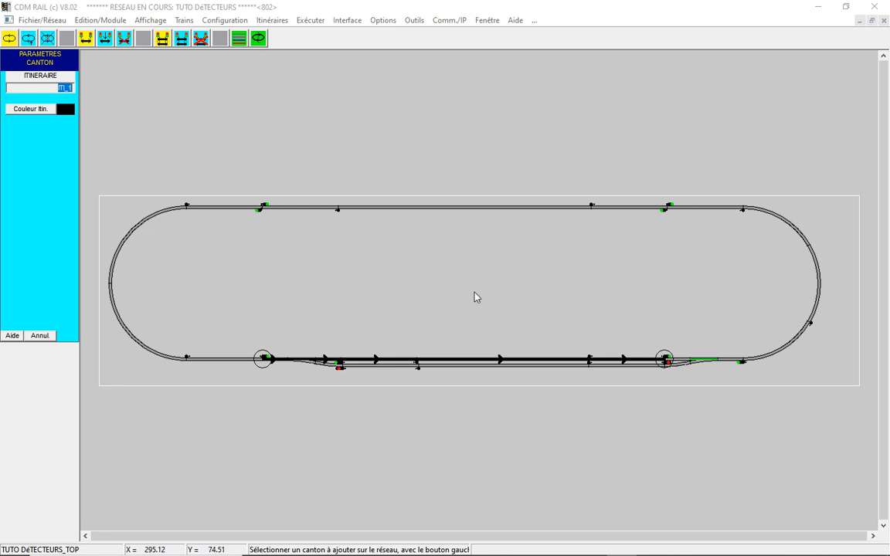
- Add the right-hand curve as the next block of ITI_1 with a speed of 60 km/h and no stop
{"action": "left_click", "coordinate": [784, 353]}
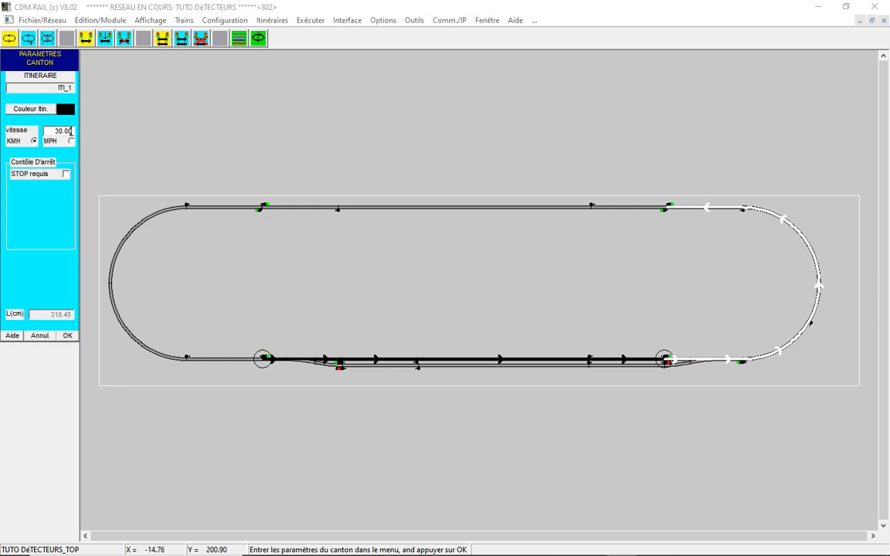
{"action": "left_click_drag", "start_coordinate": [71, 132], "coordinate": [48, 131]}
{"action": "type", "text": "60"}
{"action": "left_click", "coordinate": [68, 336]}
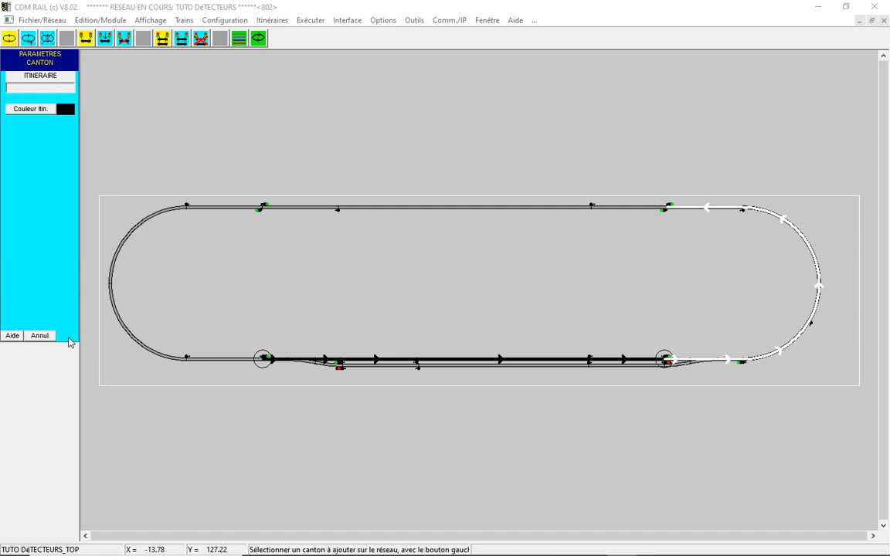
- Add the upper straight and the left-hand curve as the next blocks of ITI_1, both at 60 km/h with no stop
{"action": "left_click", "coordinate": [527, 212]}
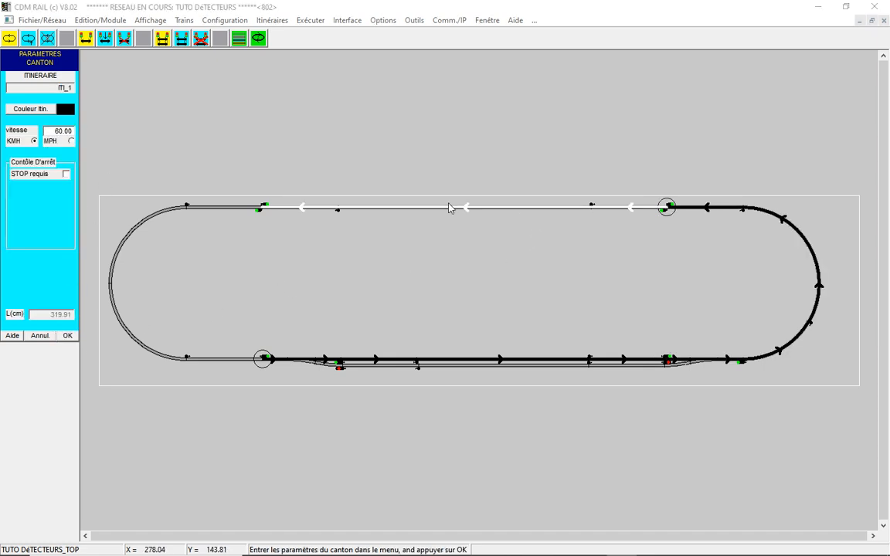
{"action": "left_click", "coordinate": [70, 337]}
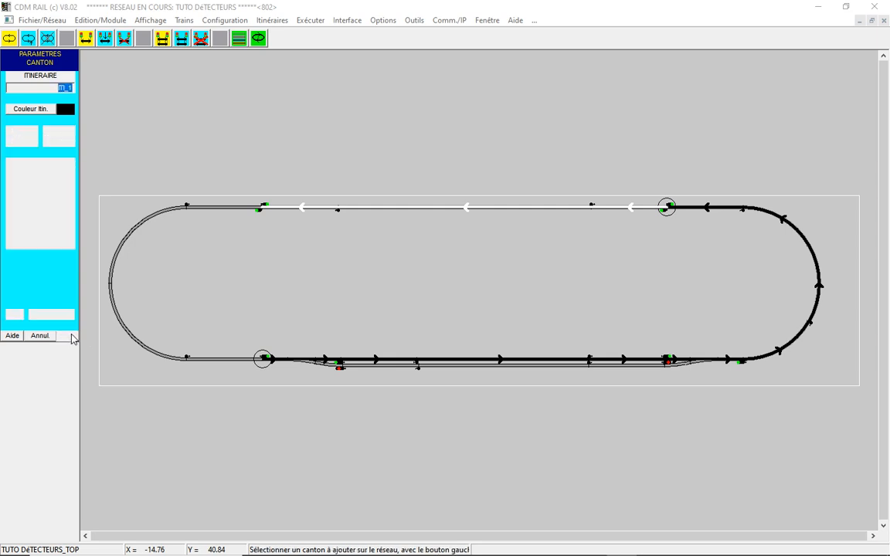
{"action": "left_click", "coordinate": [221, 208]}
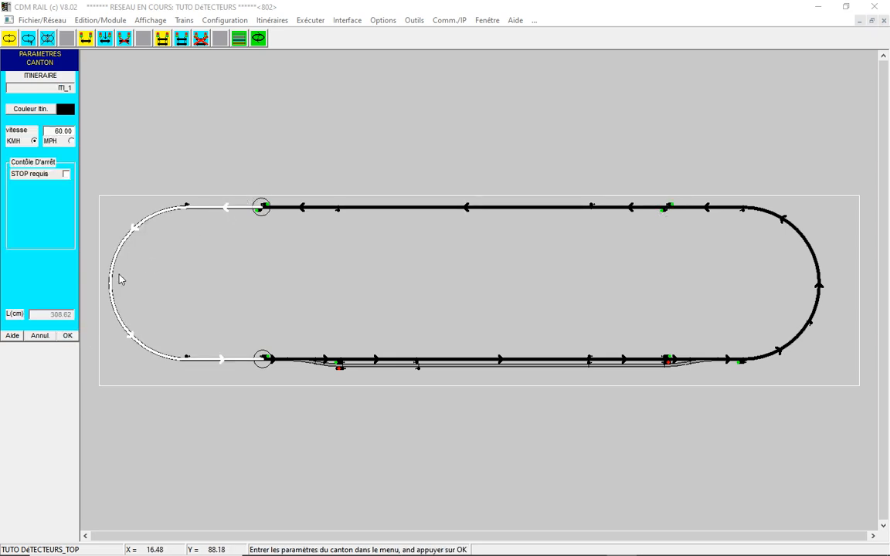
{"action": "left_click", "coordinate": [68, 337]}
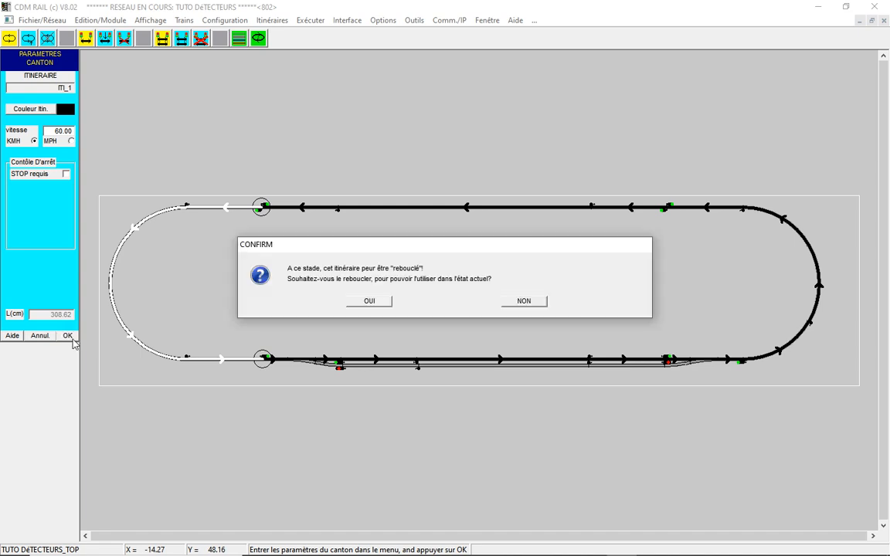
- Close ITI_1 into a loop and save the network
{"action": "left_click", "coordinate": [374, 301]}
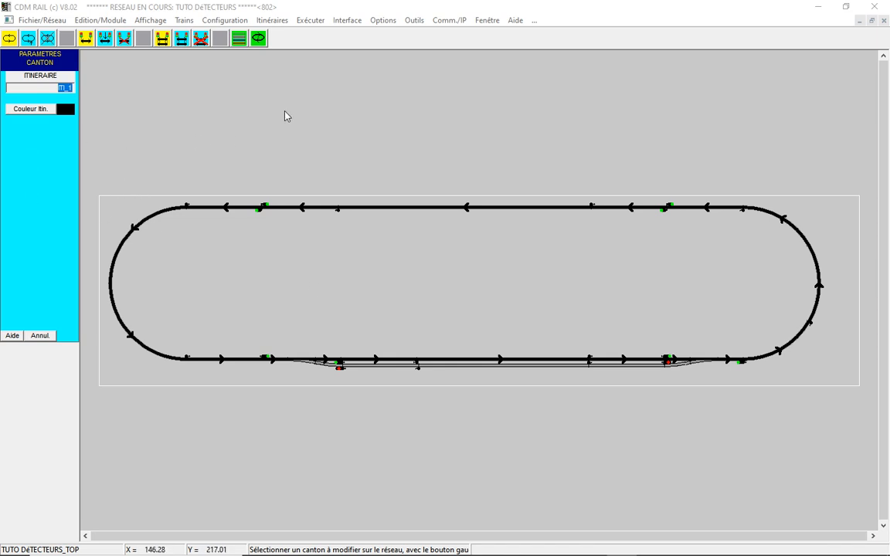
{"action": "left_click", "coordinate": [43, 20]}
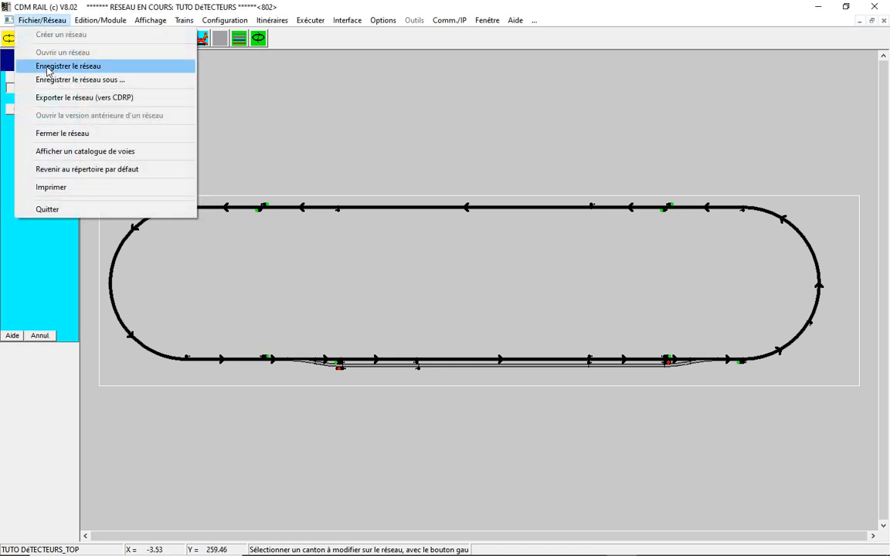
{"action": "left_click", "coordinate": [48, 66]}
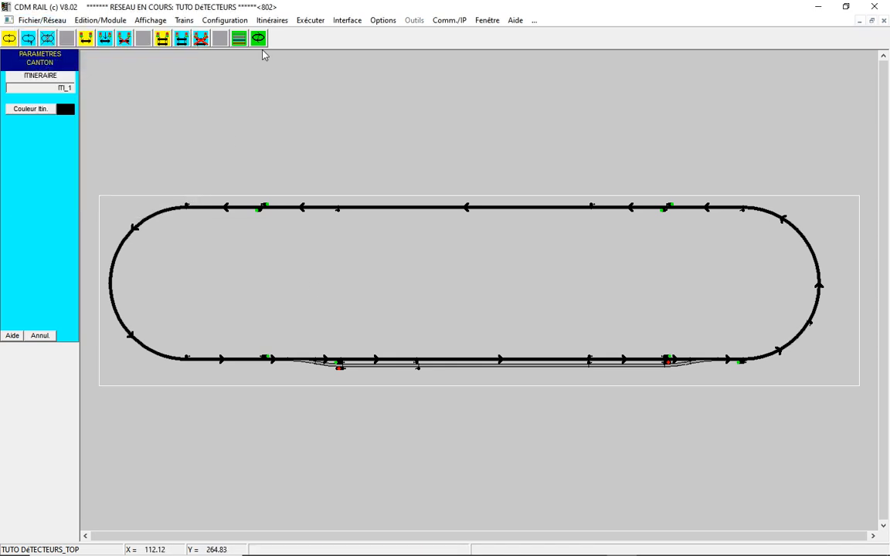
- Create a new itinerary named ITI_2 and try to add the lower siding as its first block
{"action": "left_click", "coordinate": [9, 39]}
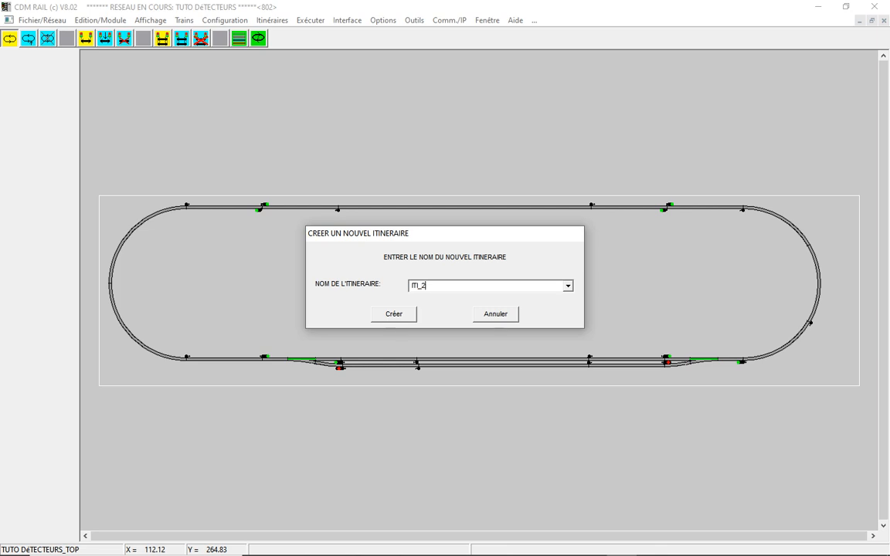
{"action": "left_click", "coordinate": [392, 313]}
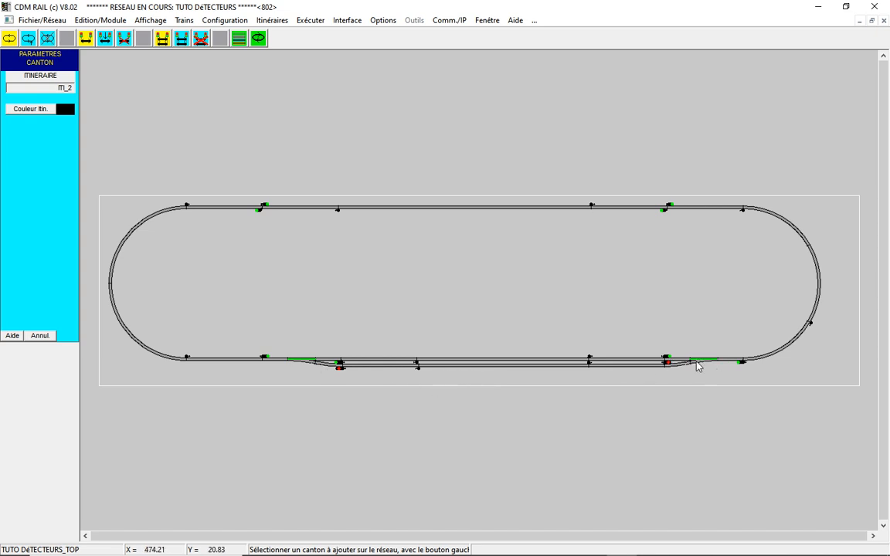
{"action": "left_click", "coordinate": [467, 365]}
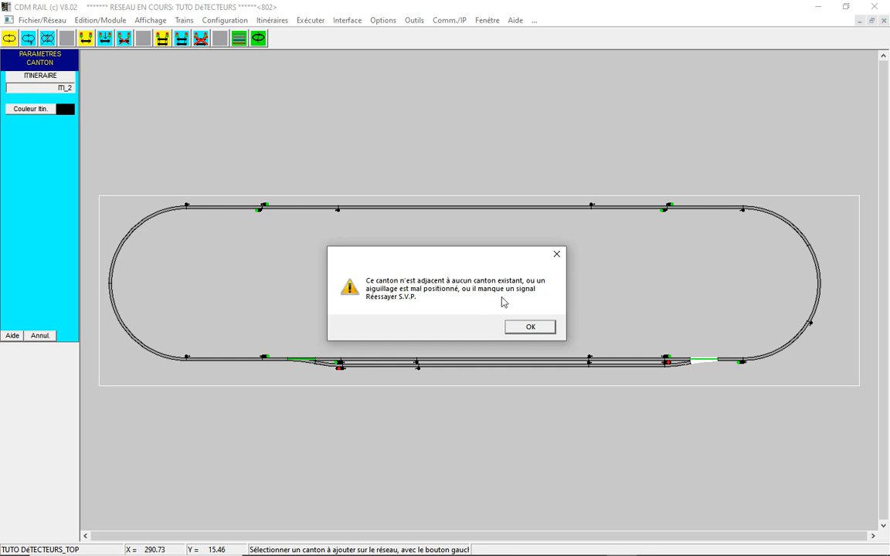
{"action": "left_click", "coordinate": [530, 328]}
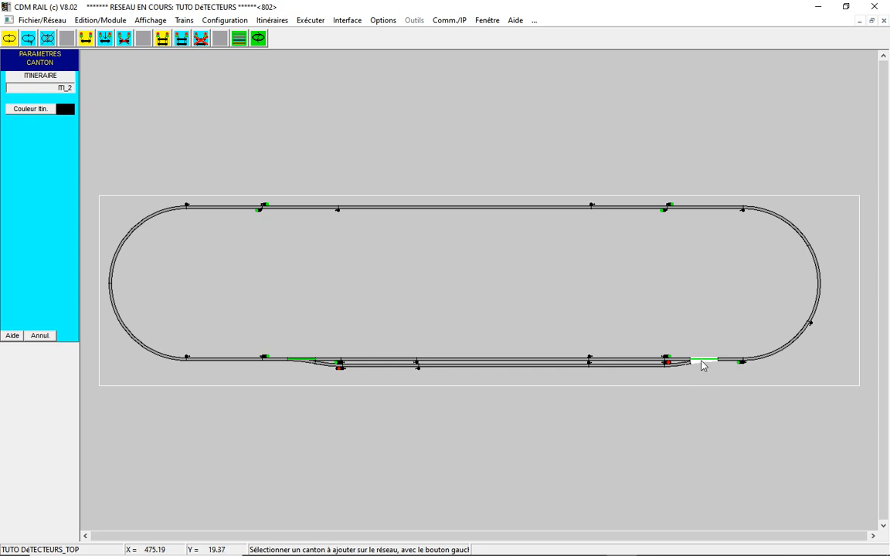
- Switch both turnouts towards the siding and add it as ITI_2's first block, running right to left at 30 km/h with a required 5-second stop
{"action": "left_click", "coordinate": [703, 365]}
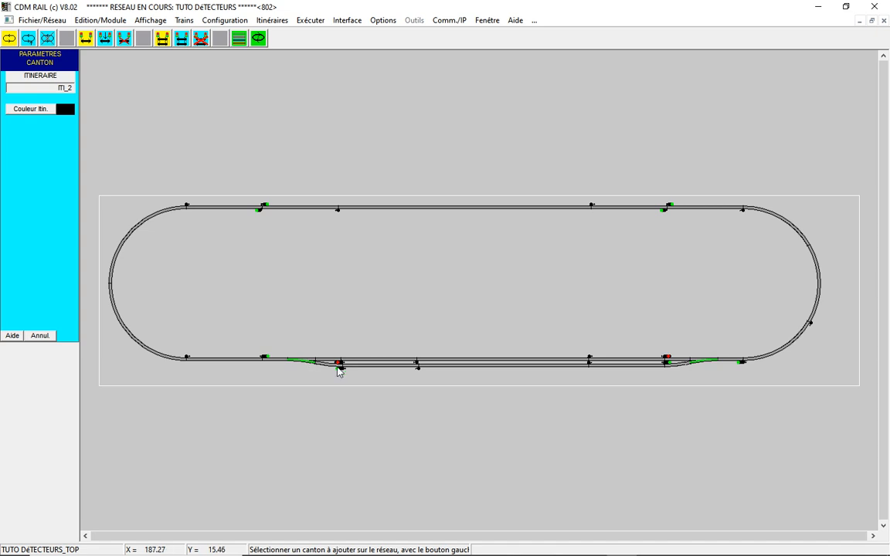
{"action": "left_click", "coordinate": [443, 370]}
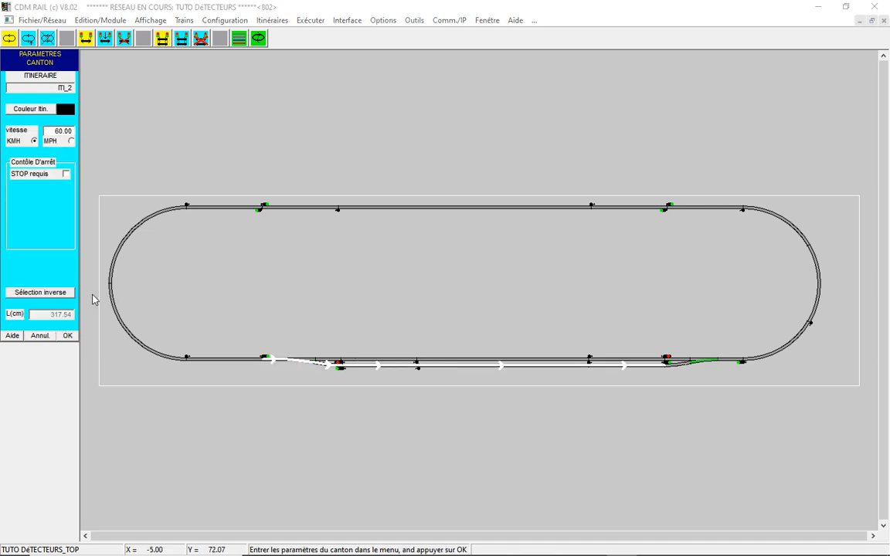
{"action": "left_click", "coordinate": [64, 293]}
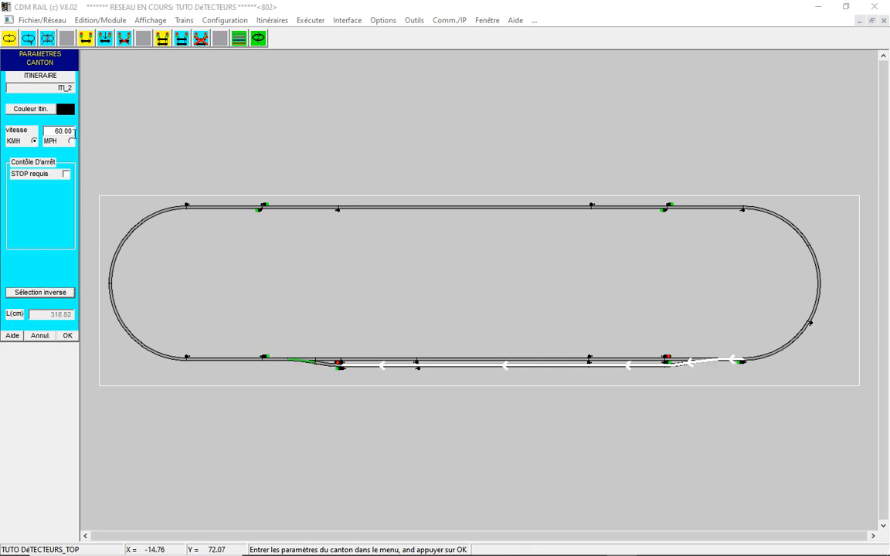
{"action": "left_click_drag", "start_coordinate": [71, 133], "coordinate": [46, 130]}
{"action": "type", "text": "30"}
{"action": "left_click", "coordinate": [67, 174]}
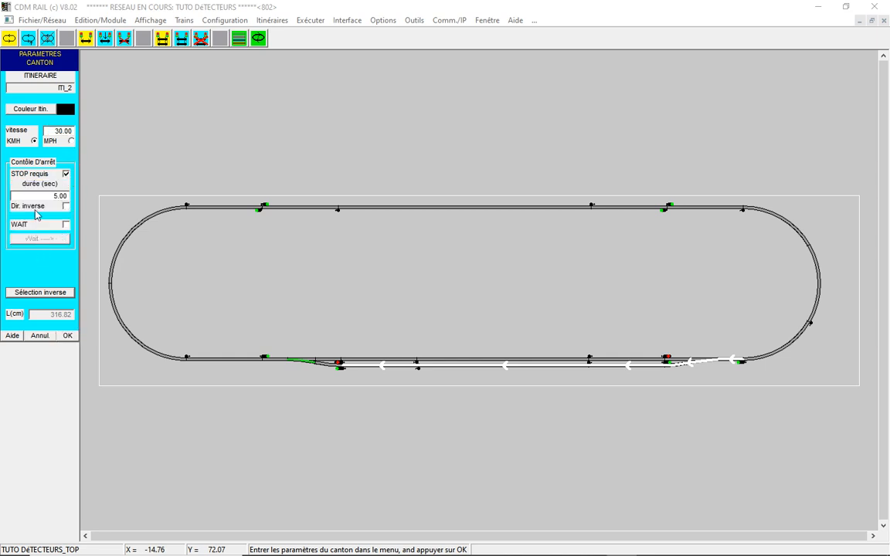
{"action": "left_click", "coordinate": [74, 337]}
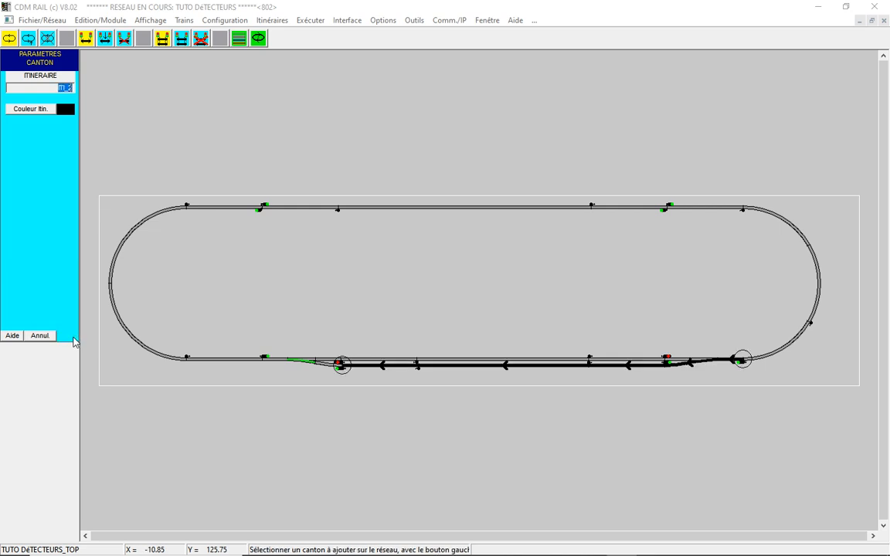
- Add the left-hand curve as the next block of ITI_2 with a speed of 60 km/h and no stop
{"action": "left_click", "coordinate": [259, 364]}
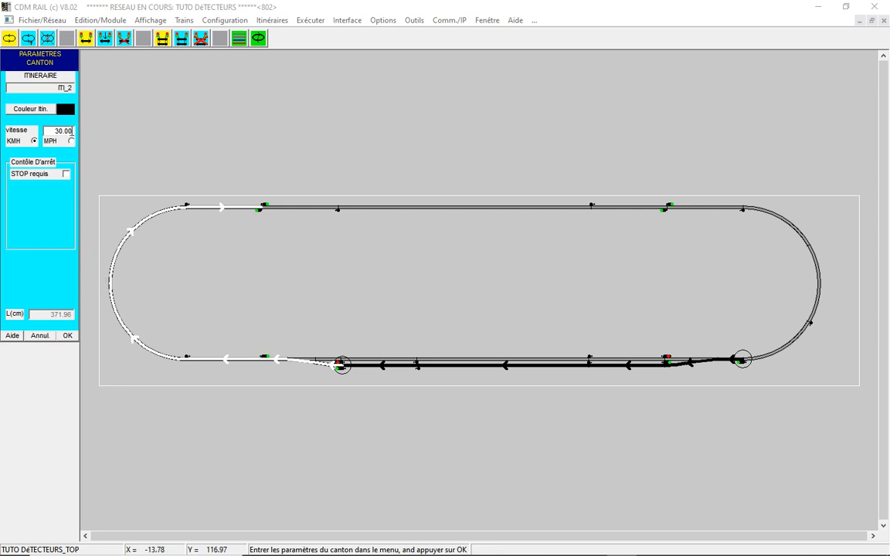
{"action": "type", "text": "60"}
{"action": "left_click", "coordinate": [68, 335]}
- Add the upper straight and the right-hand curve to ITI_2, both at 60 km/h with no stop
{"action": "left_click", "coordinate": [403, 209]}
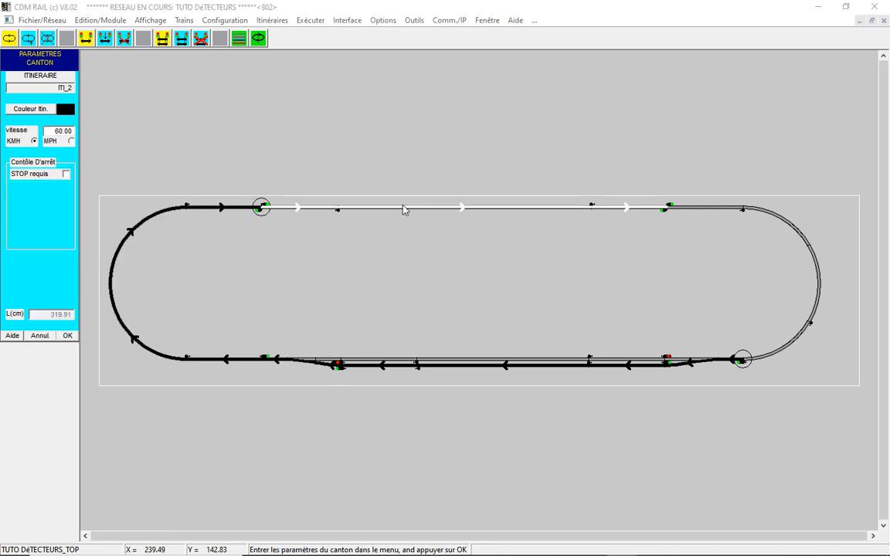
{"action": "left_click", "coordinate": [74, 337]}
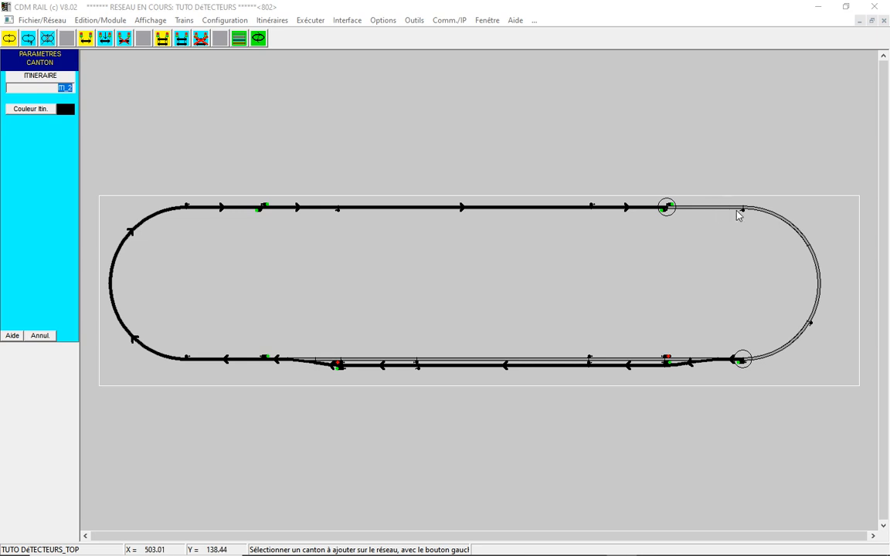
{"action": "left_click", "coordinate": [729, 210]}
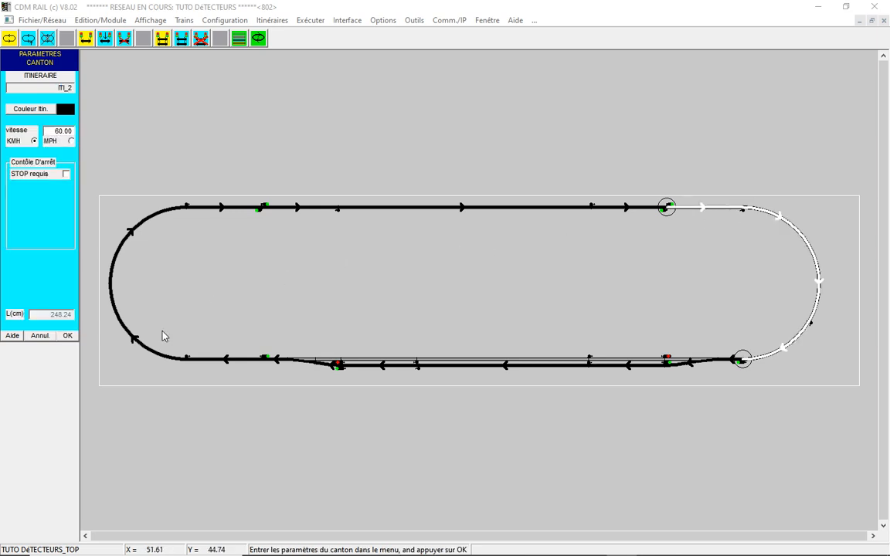
{"action": "left_click", "coordinate": [68, 337]}
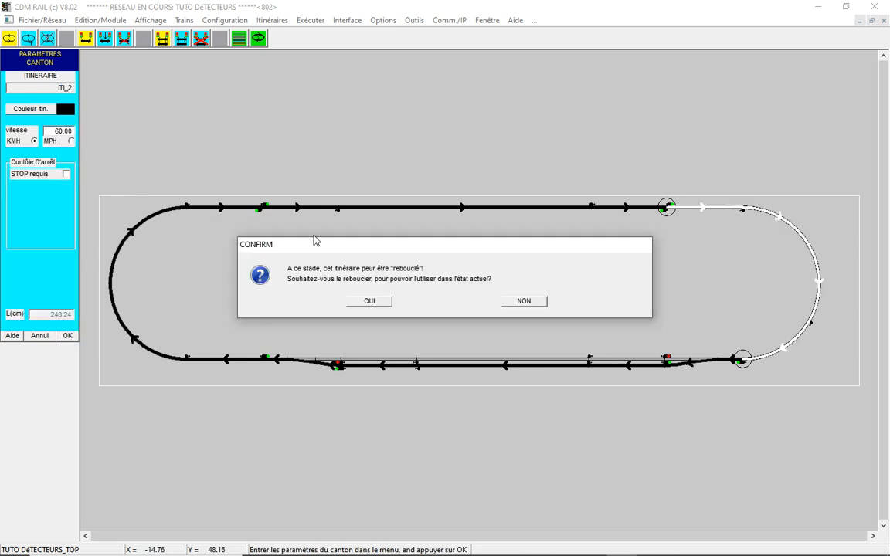
- Close ITI_2 into a loop and save the network
{"action": "left_click", "coordinate": [368, 302]}
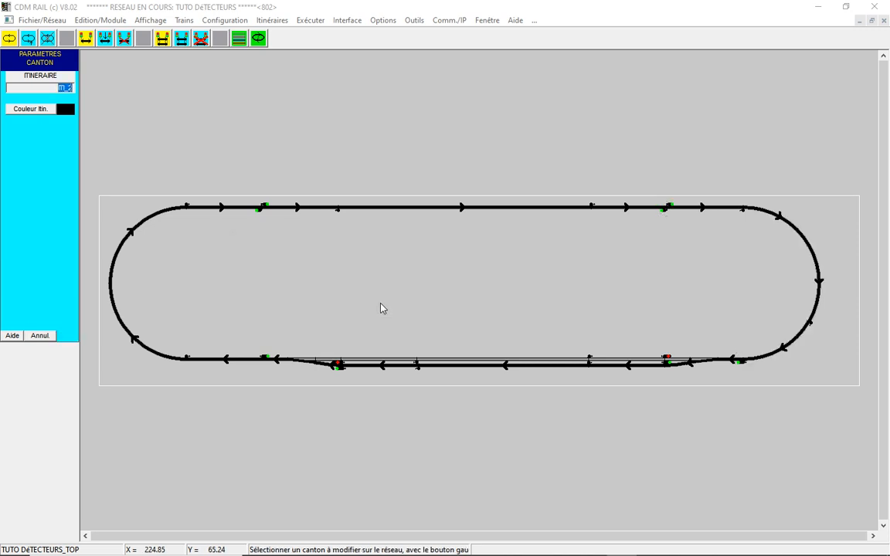
{"action": "left_click", "coordinate": [41, 21]}
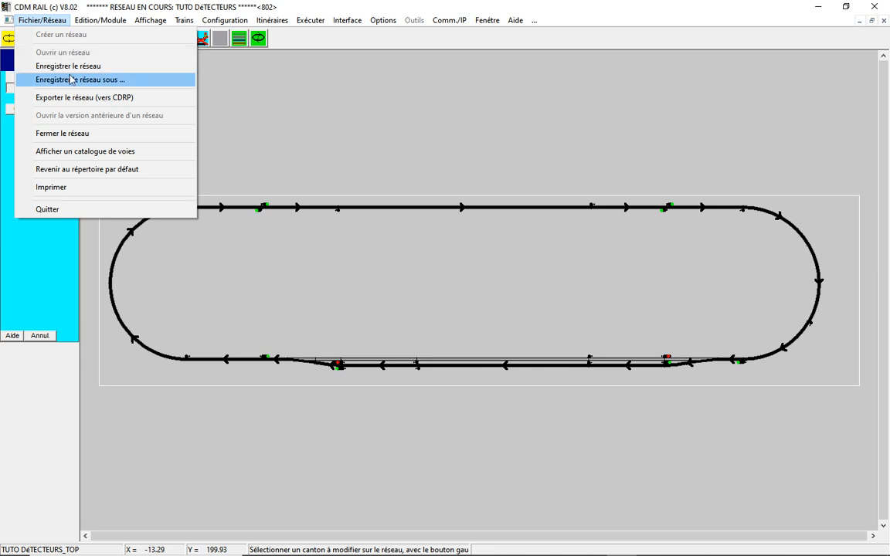
{"action": "left_click", "coordinate": [67, 66]}
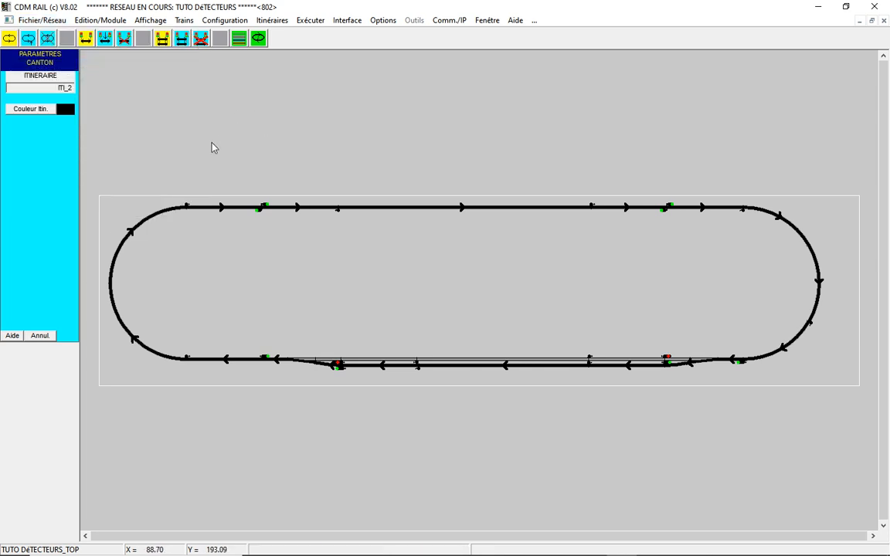
- Assign itinerary ITI_1 to the PICASSO train and place it near the right end of the main lower straight
{"action": "left_click", "coordinate": [188, 25]}
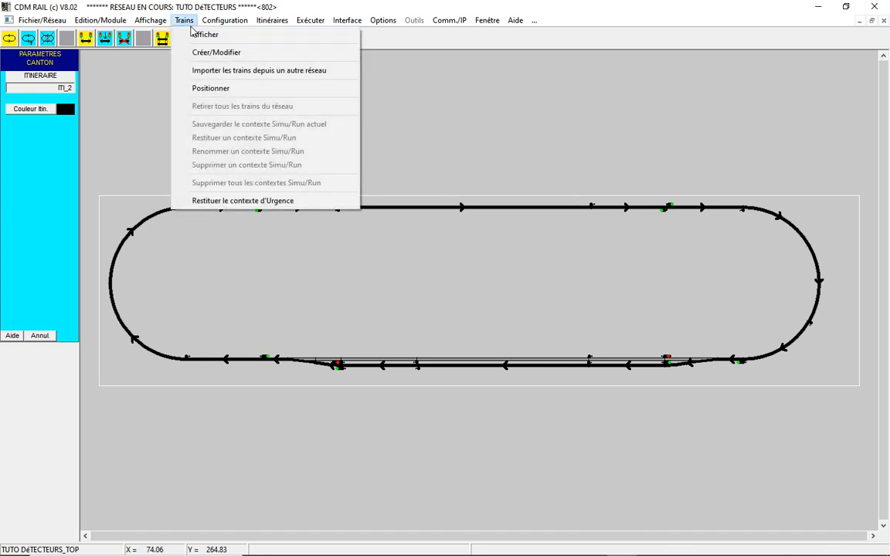
{"action": "left_click", "coordinate": [209, 88]}
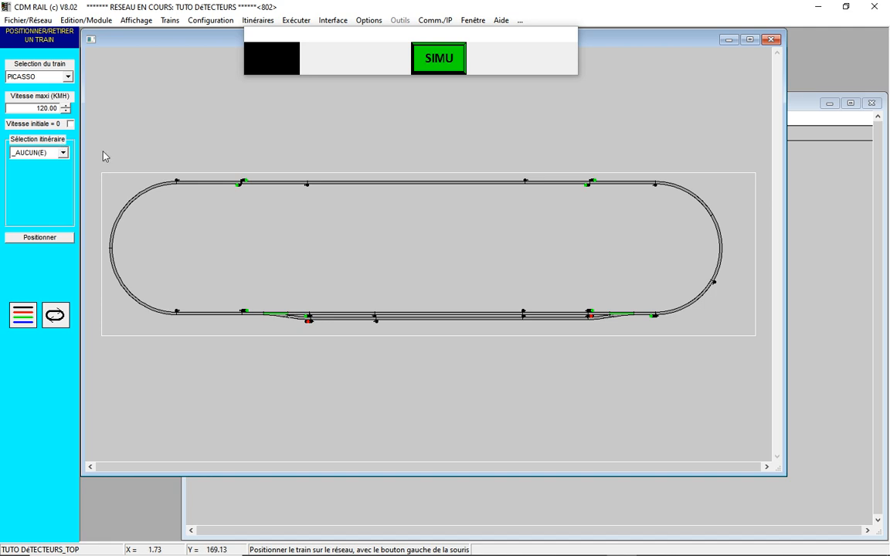
{"action": "left_click", "coordinate": [63, 154]}
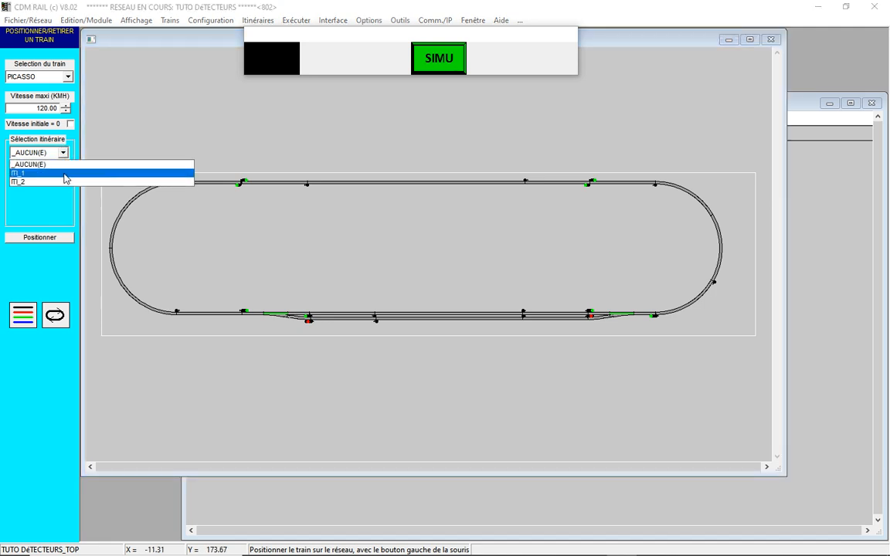
{"action": "left_click", "coordinate": [65, 173]}
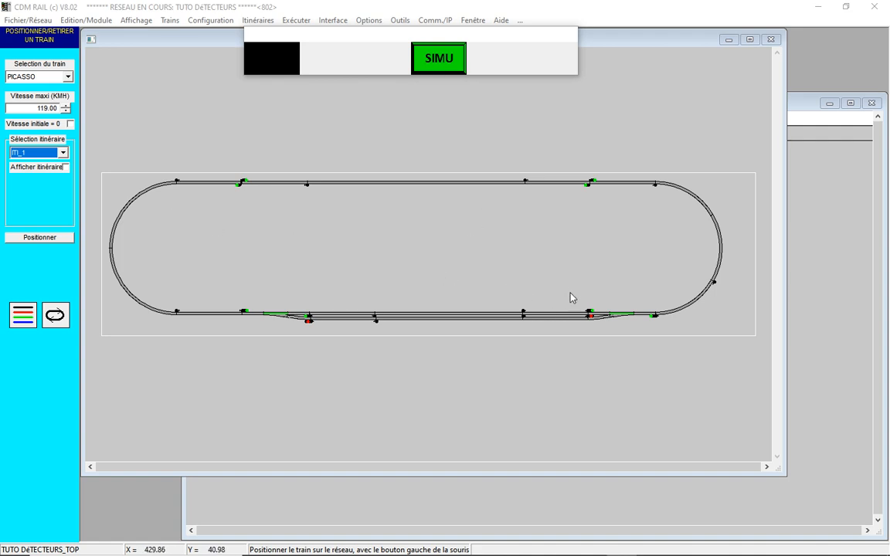
{"action": "left_click", "coordinate": [560, 316]}
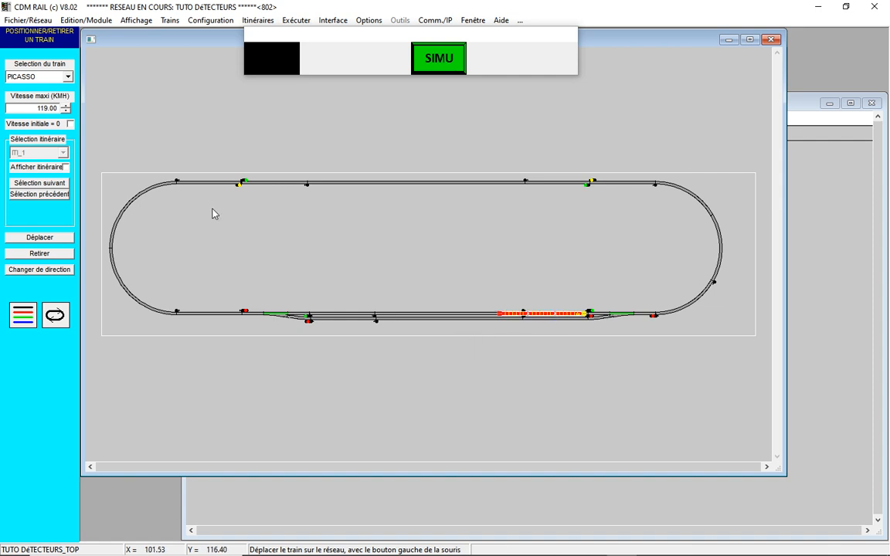
- Assign itinerary ITI_2 to the VAPEUR train and place it near the right end of the upper straight
{"action": "left_click", "coordinate": [69, 77]}
{"action": "left_click", "coordinate": [66, 91]}
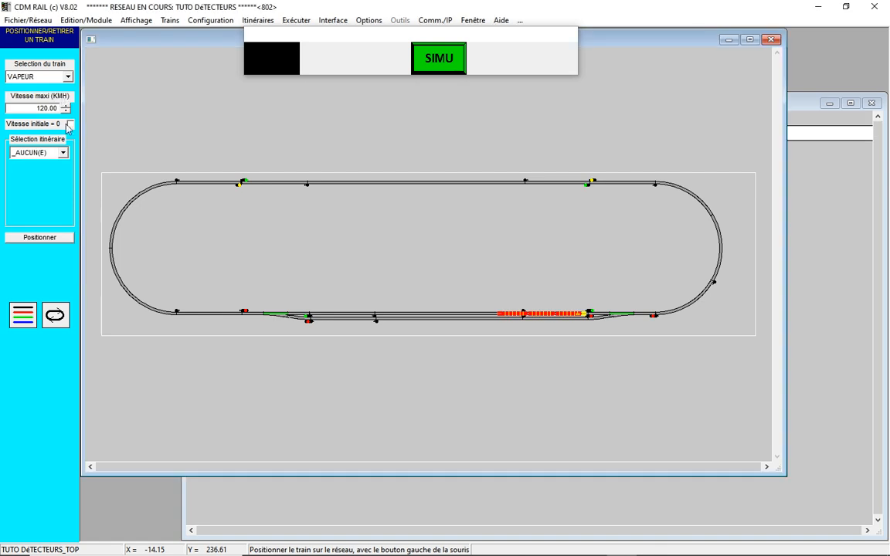
{"action": "left_click", "coordinate": [63, 152]}
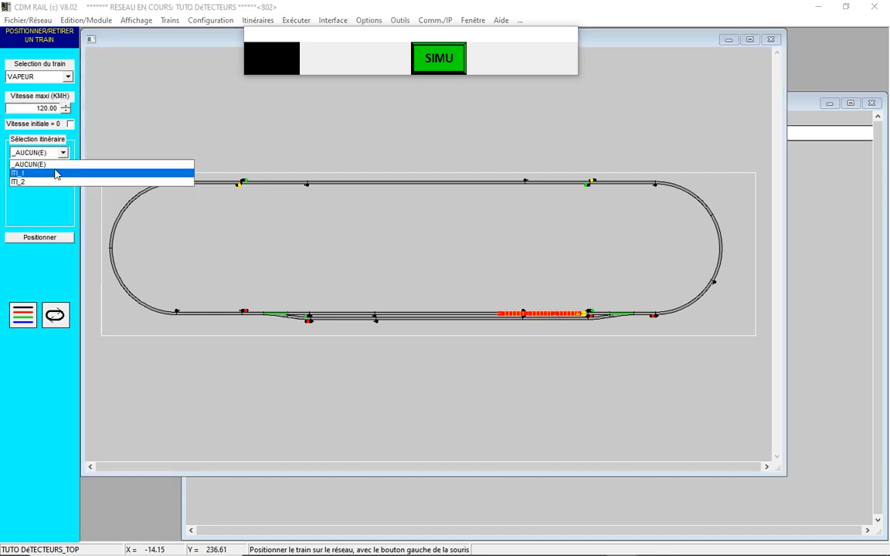
{"action": "left_click", "coordinate": [55, 182]}
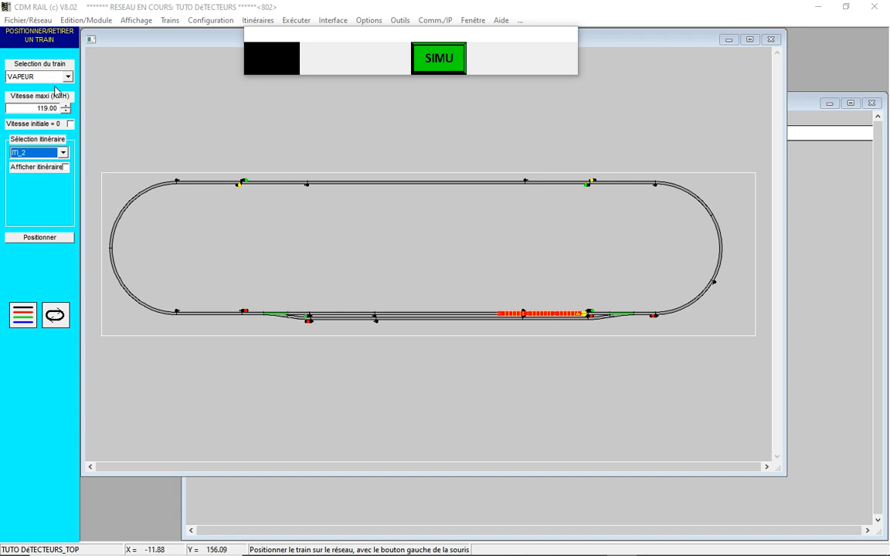
{"action": "left_click", "coordinate": [564, 187]}
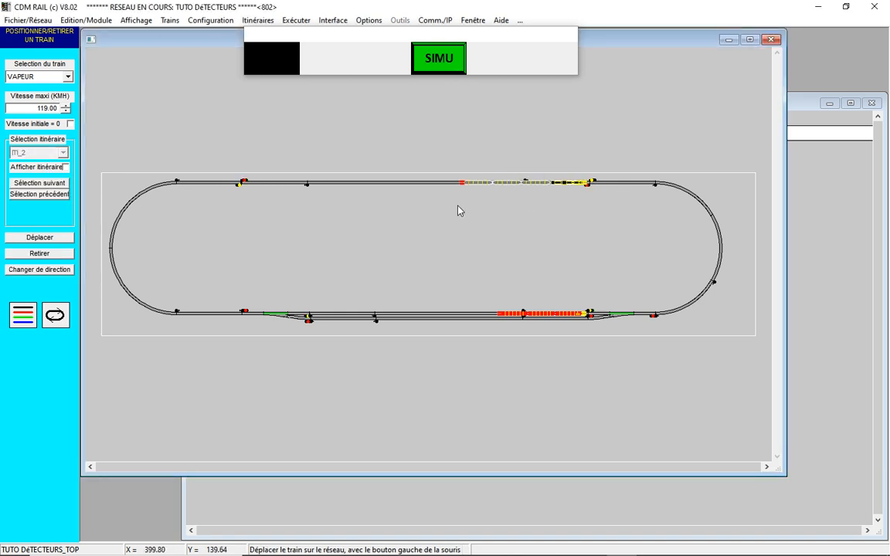
- Start the simulation and move the simulation control bar clear of the VAPEUR throttle window
{"action": "left_click", "coordinate": [439, 59]}
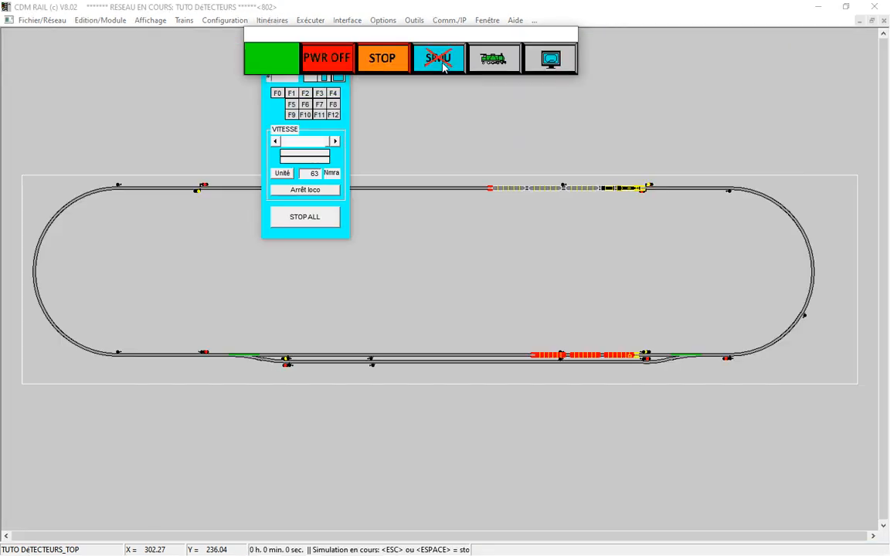
{"action": "left_click_drag", "start_coordinate": [426, 40], "coordinate": [682, 62]}
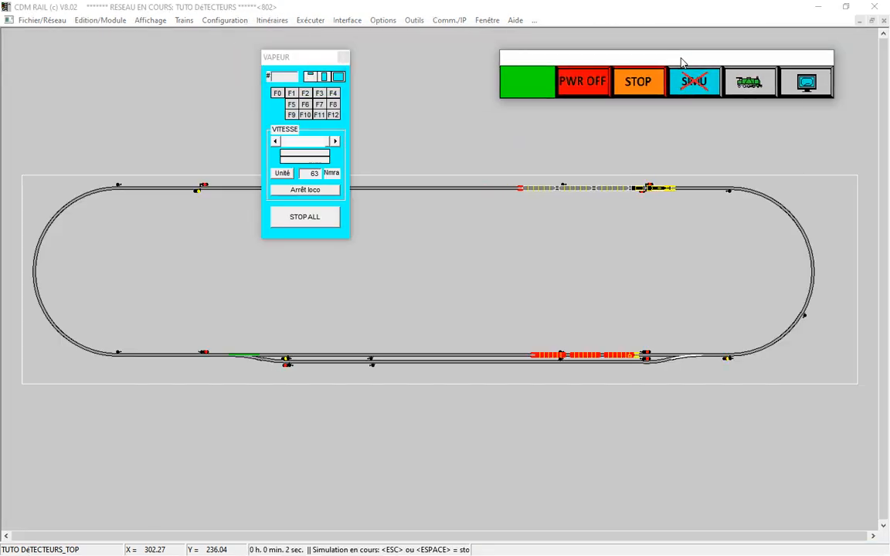
- Move the VAPEUR throttle window clear of the track, watch the trains circulate, and stop the simulation
{"action": "left_click_drag", "start_coordinate": [322, 62], "coordinate": [98, 379]}
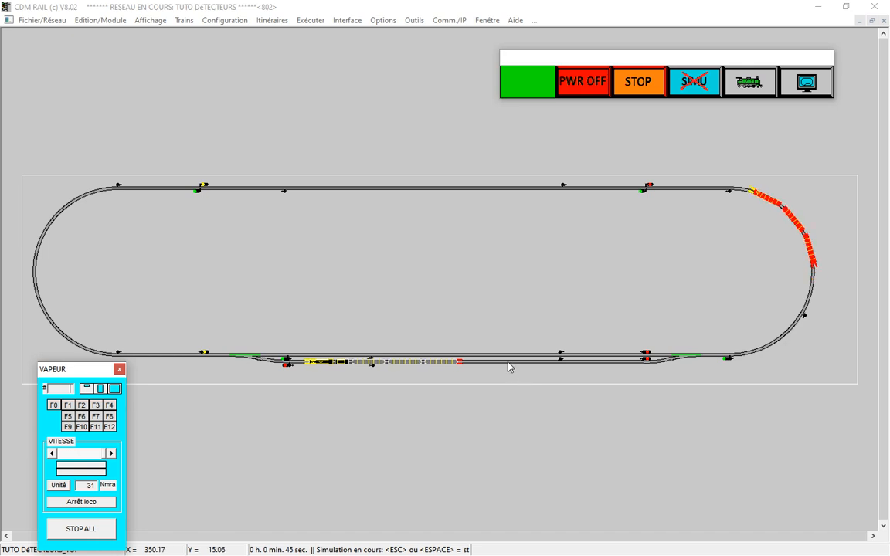
{"action": "mouse_move", "coordinate": [339, 364]}
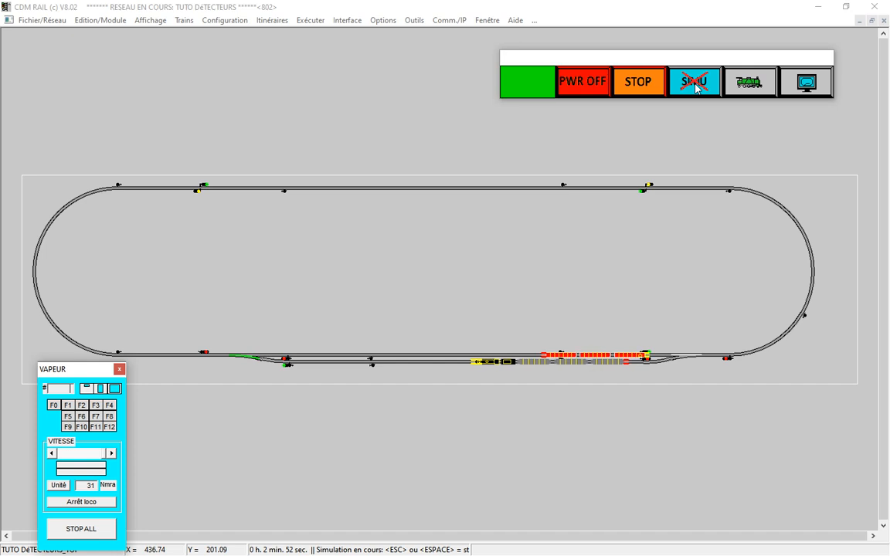
{"action": "left_click", "coordinate": [695, 85]}
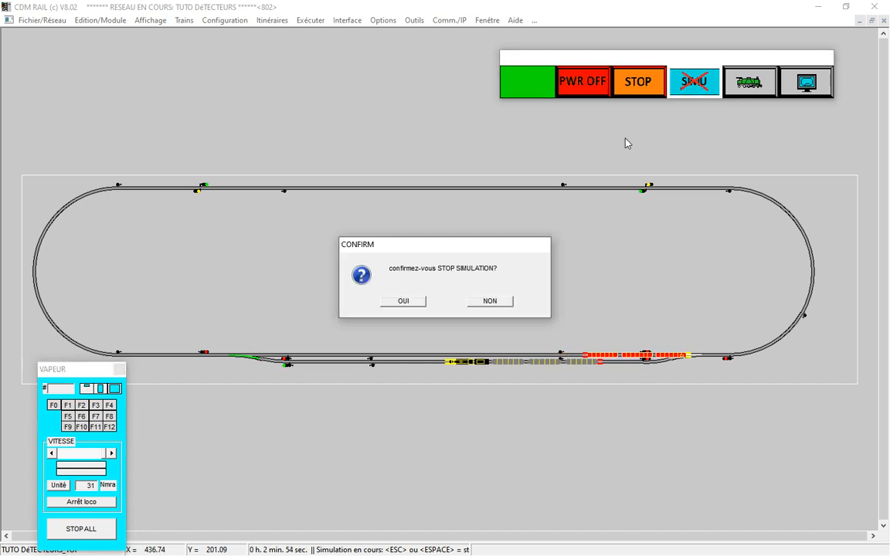
{"action": "left_click", "coordinate": [405, 301]}
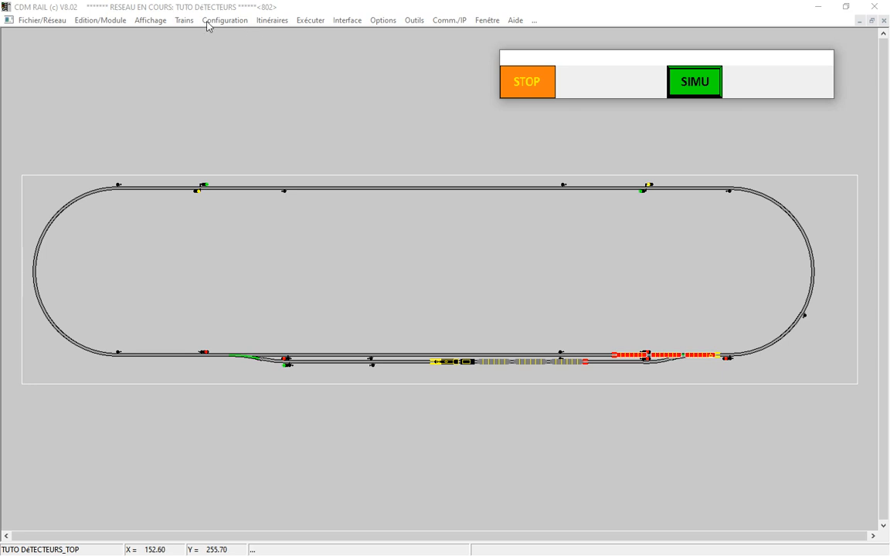
- In the module's signal editing mode, place visible actuator 1 below the lower siding, near its left end, with its direction pointing left
{"action": "left_click", "coordinate": [146, 23]}
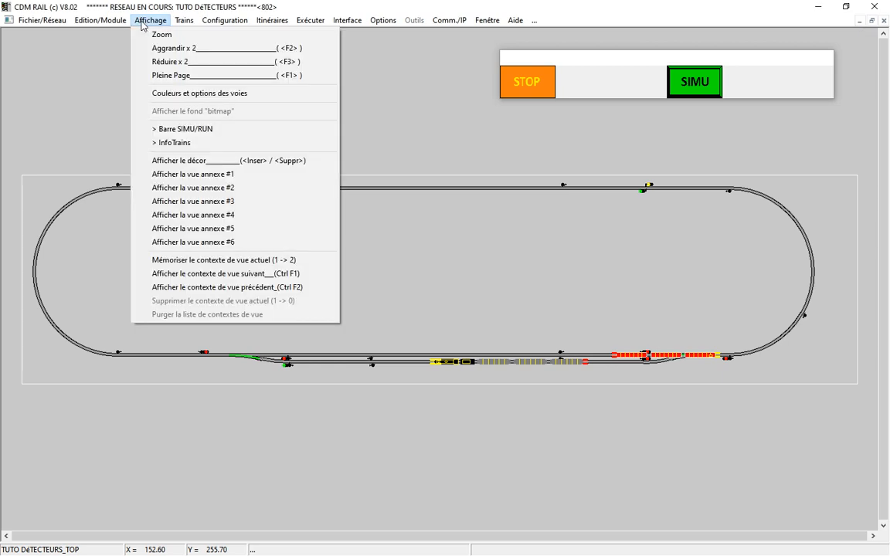
{"action": "mouse_move", "coordinate": [89, 24]}
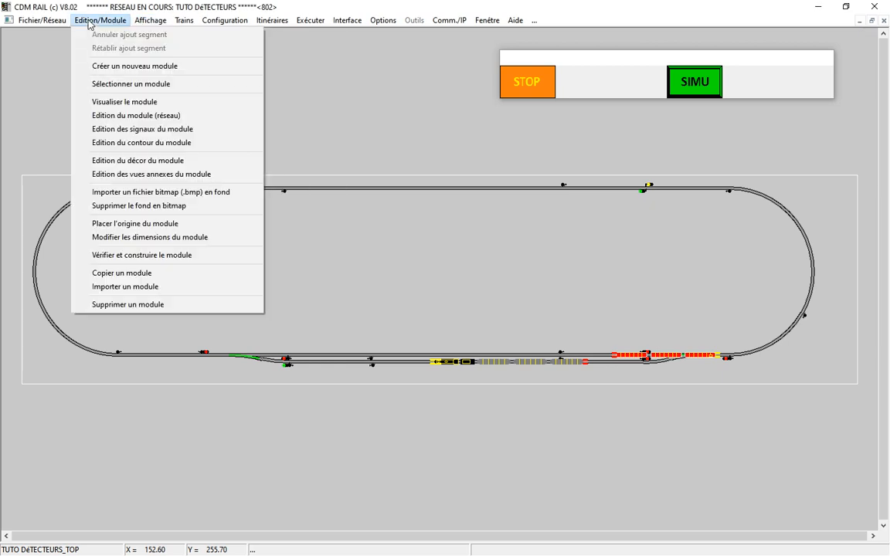
{"action": "left_click", "coordinate": [154, 129]}
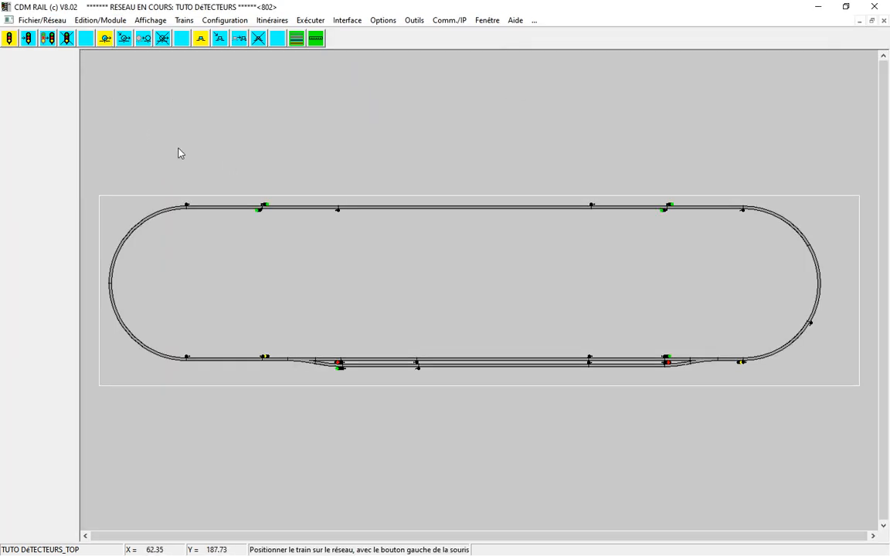
{"action": "left_click", "coordinate": [202, 43]}
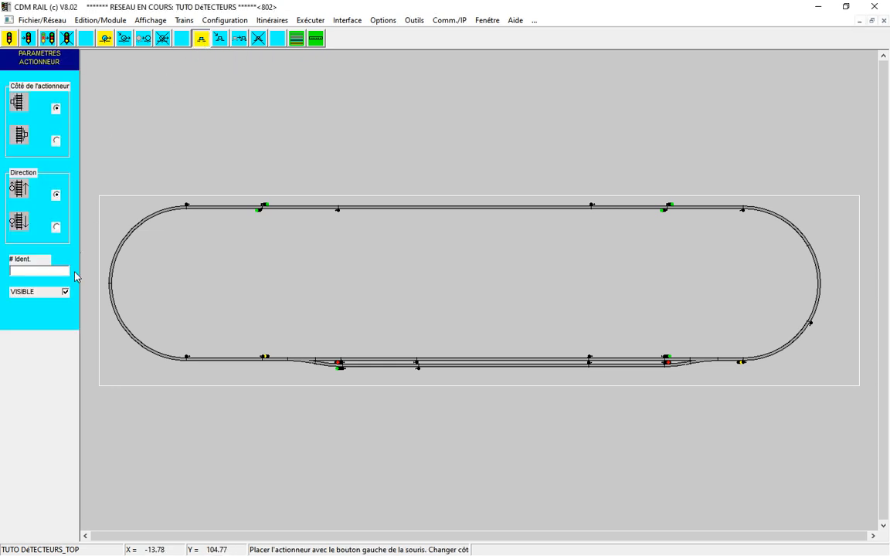
{"action": "left_click", "coordinate": [60, 274]}
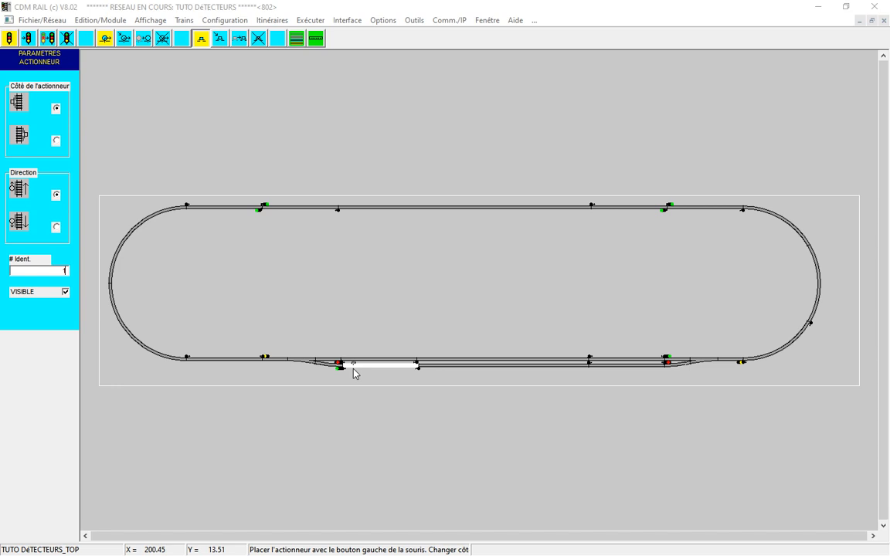
{"action": "scroll", "coordinate": [355, 374], "scroll_direction": "up", "scroll_amount": 4}
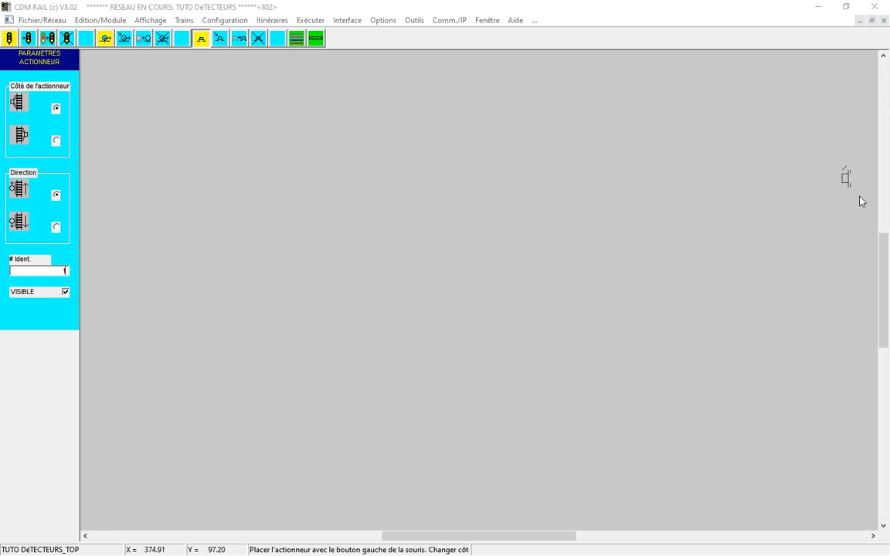
{"action": "left_click_drag", "start_coordinate": [885, 273], "coordinate": [882, 352]}
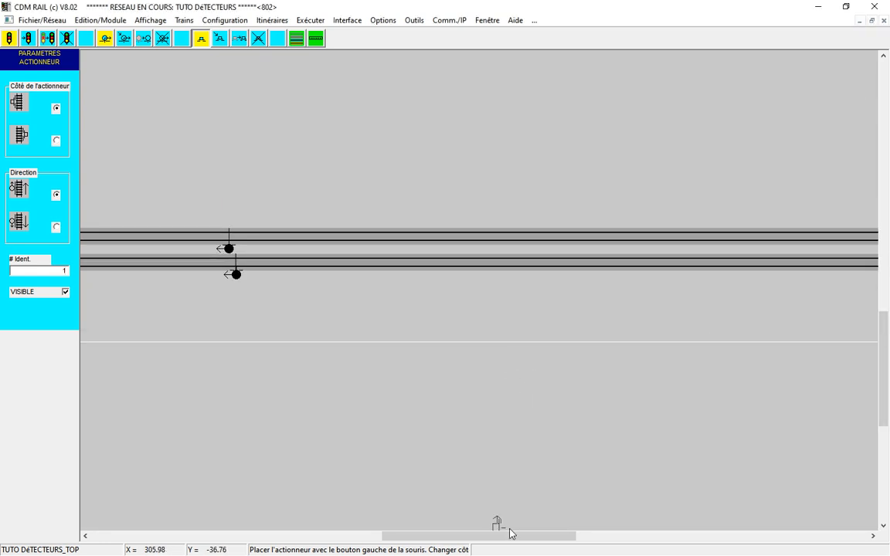
{"action": "left_click_drag", "start_coordinate": [510, 536], "coordinate": [435, 512]}
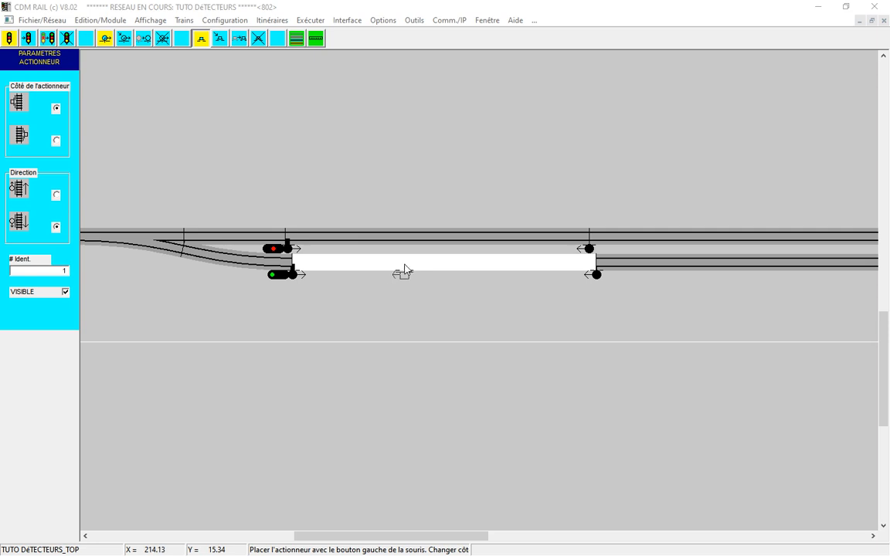
{"action": "left_click", "coordinate": [405, 270]}
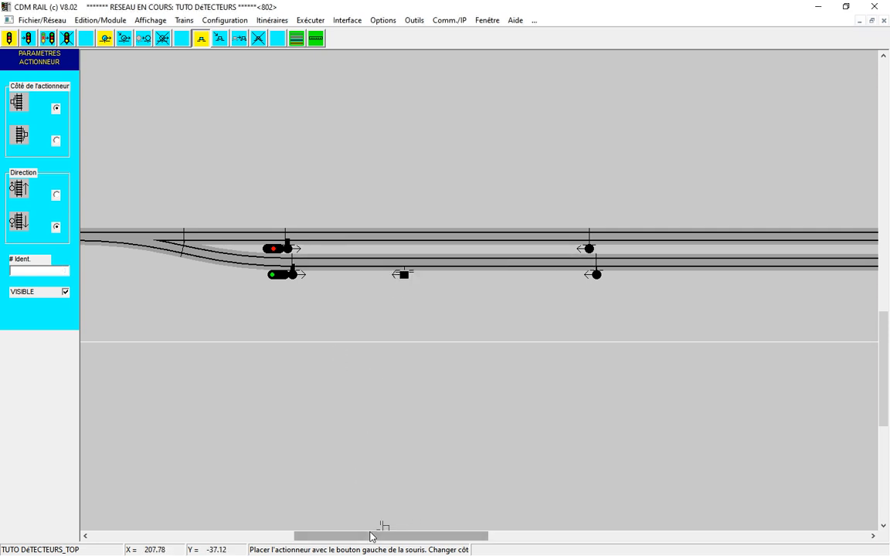
- Place actuator 2 above the main lower straight, just before its right-hand signal and pointing right, and save the network
{"action": "left_click_drag", "start_coordinate": [372, 536], "coordinate": [601, 540]}
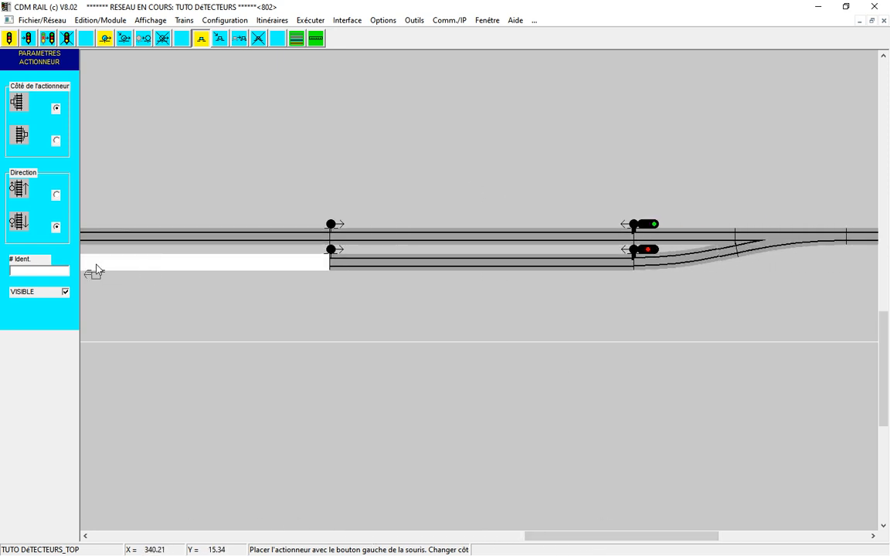
{"action": "left_click", "coordinate": [61, 273]}
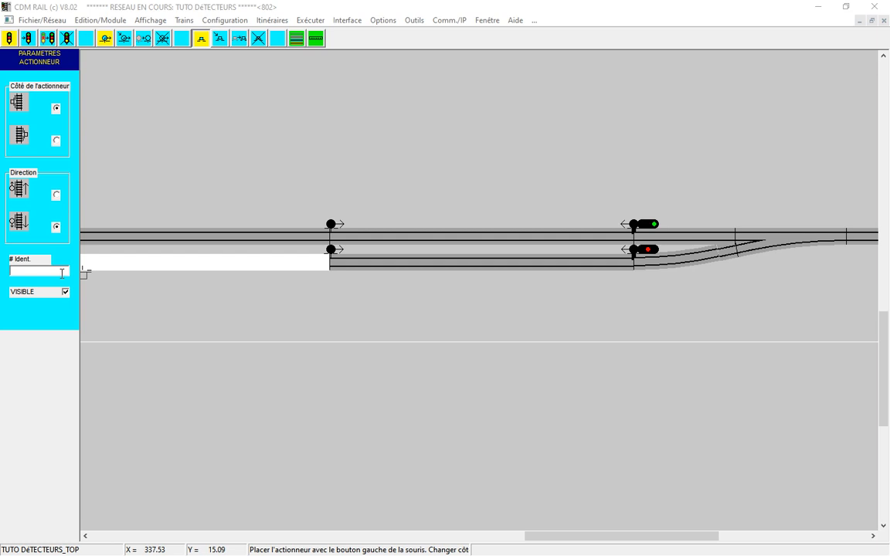
{"action": "type", "text": "2"}
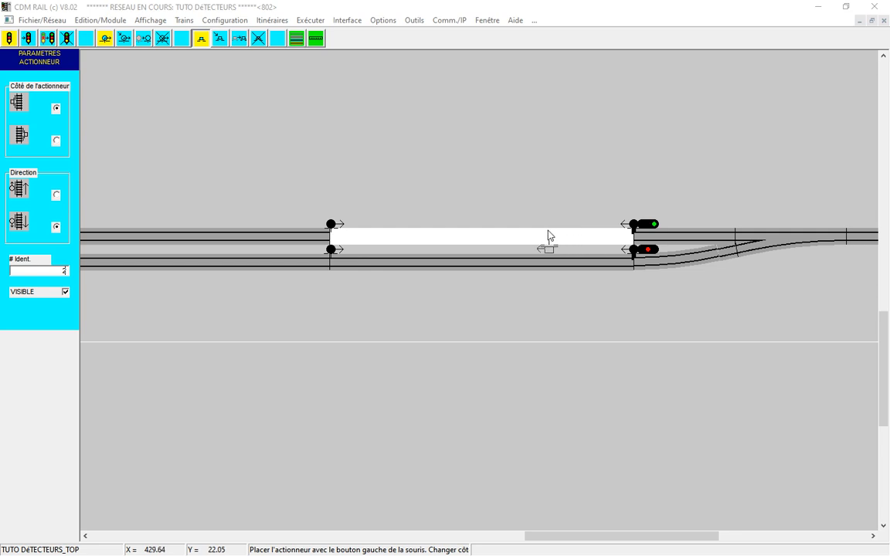
{"action": "right_click", "coordinate": [547, 235]}
{"action": "right_click", "coordinate": [546, 234]}
{"action": "left_click", "coordinate": [523, 235]}
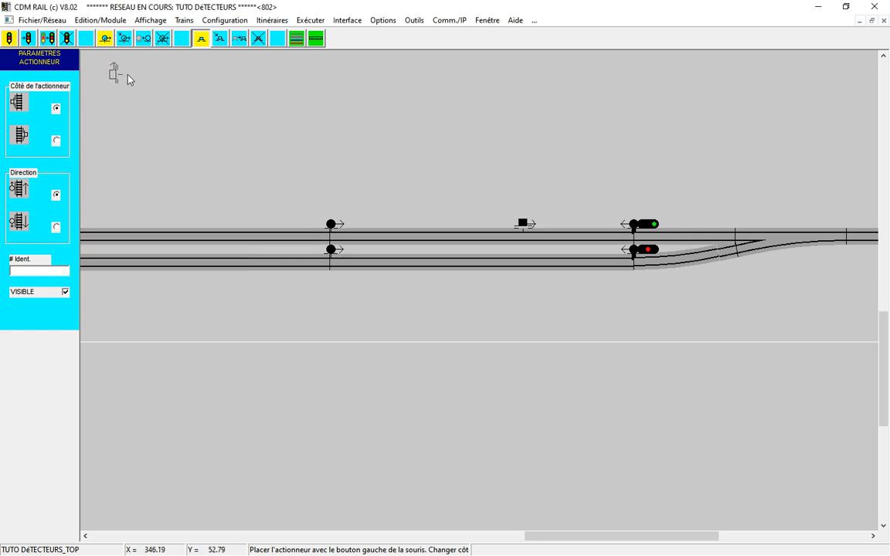
{"action": "left_click", "coordinate": [43, 20]}
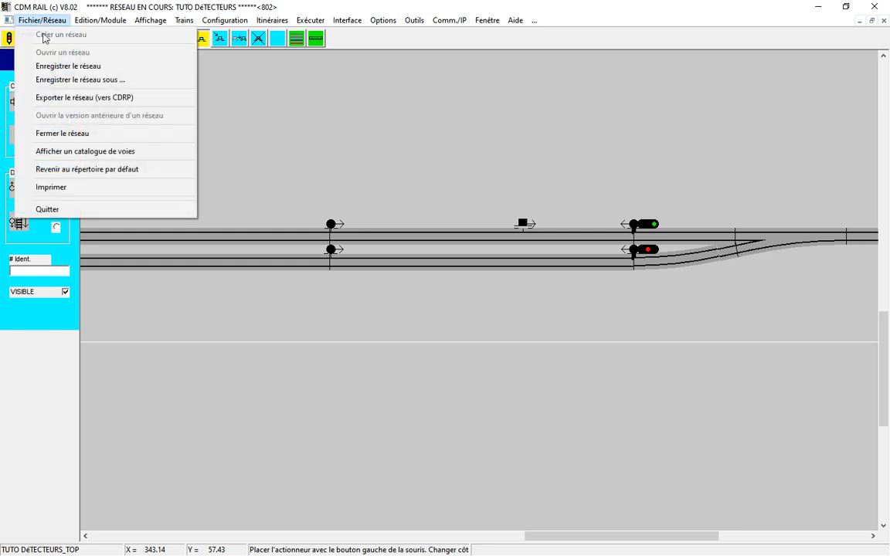
{"action": "left_click", "coordinate": [83, 68]}
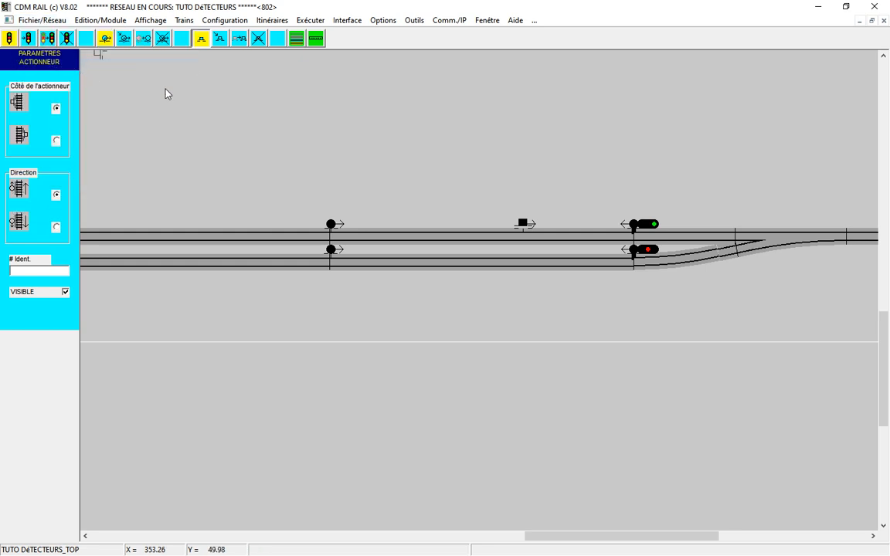
- Try to open an itinerary for modification
{"action": "left_click", "coordinate": [273, 21]}
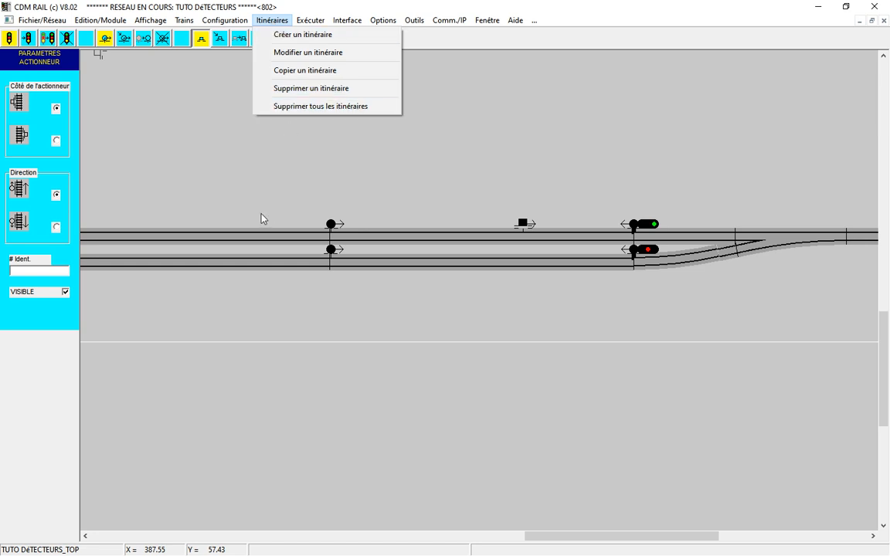
{"action": "left_click", "coordinate": [317, 52]}
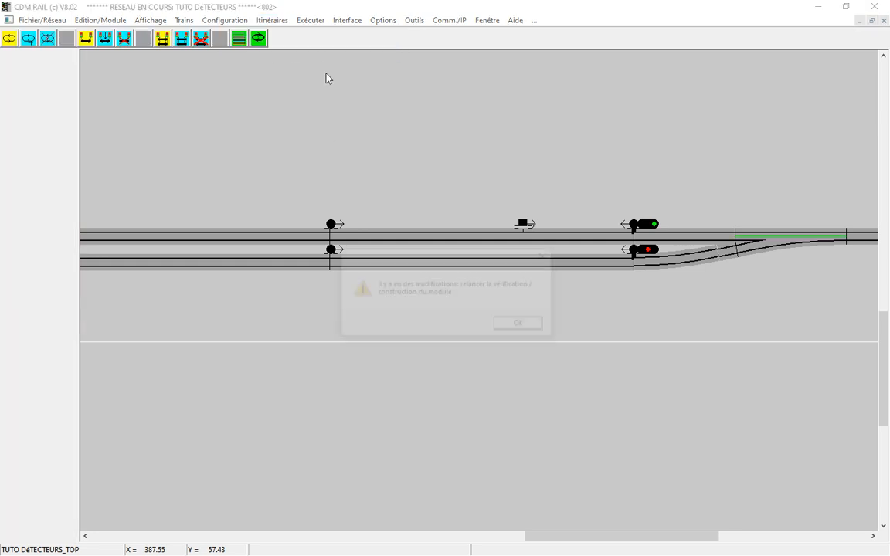
{"action": "left_click", "coordinate": [510, 327]}
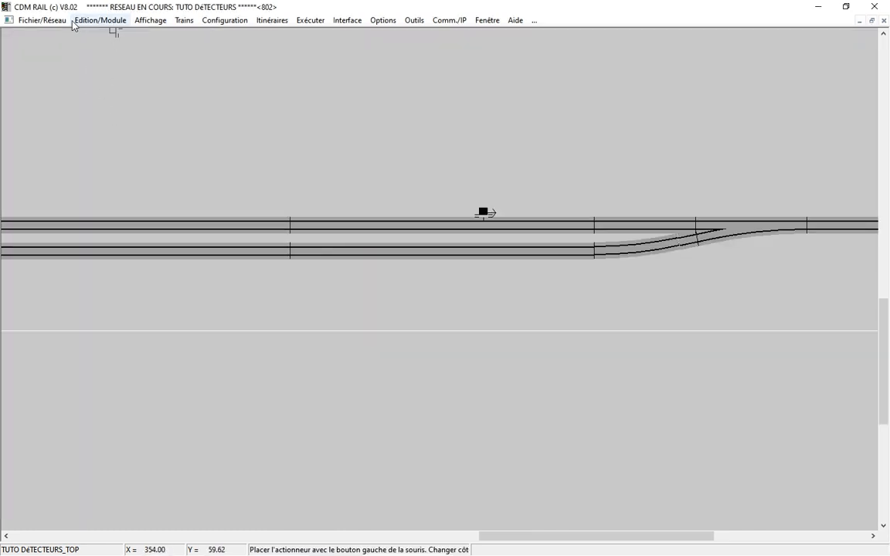
- Verify and build the module with its new actuators
{"action": "left_click", "coordinate": [94, 22]}
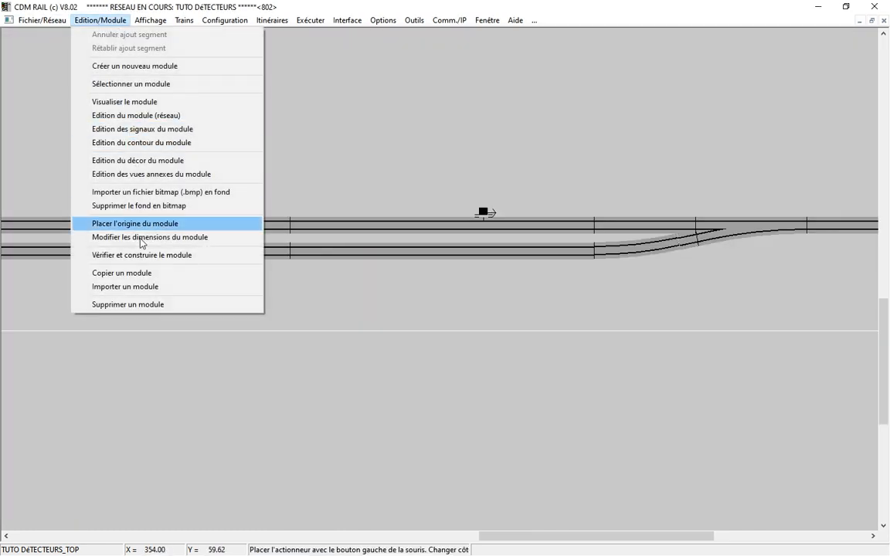
{"action": "left_click", "coordinate": [150, 257]}
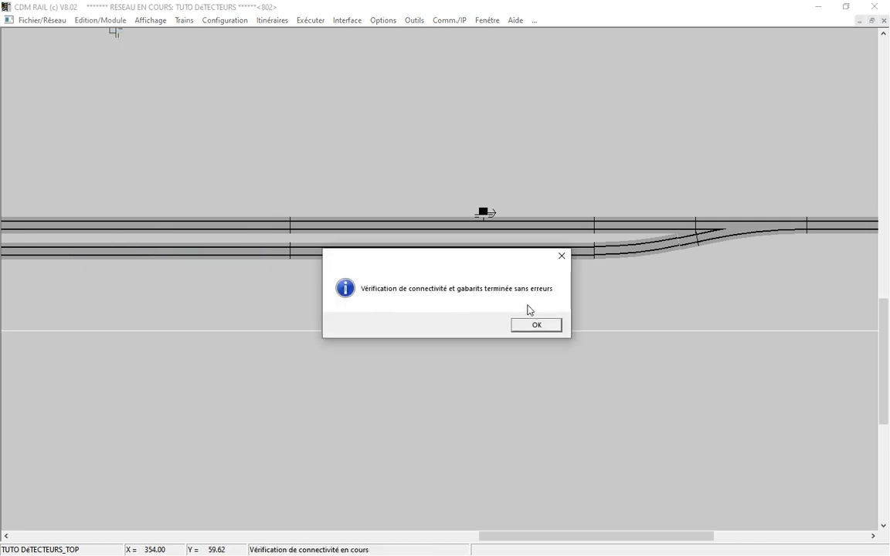
{"action": "left_click", "coordinate": [537, 325]}
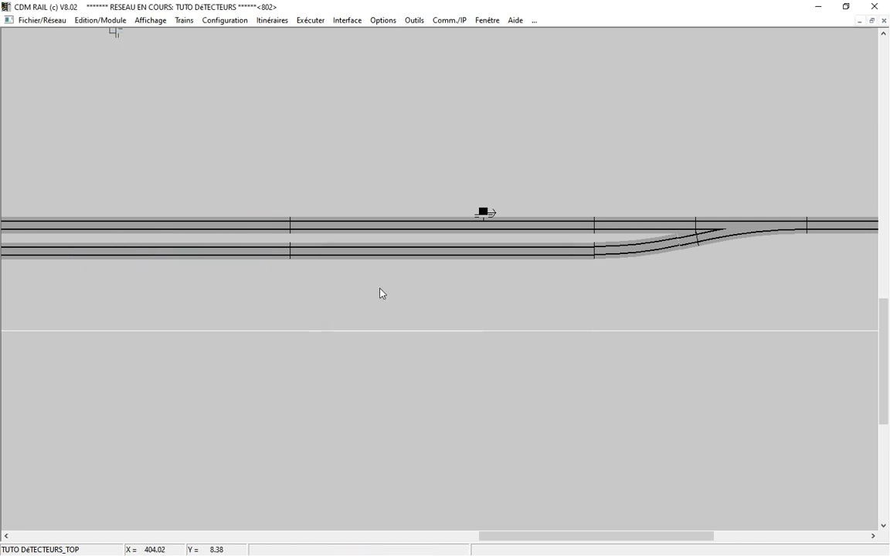
- Open itinerary ITI_1 for modification and give its block on the main lower straight a required stop of 999 seconds
{"action": "scroll", "coordinate": [380, 294], "scroll_direction": "down", "scroll_amount": 3}
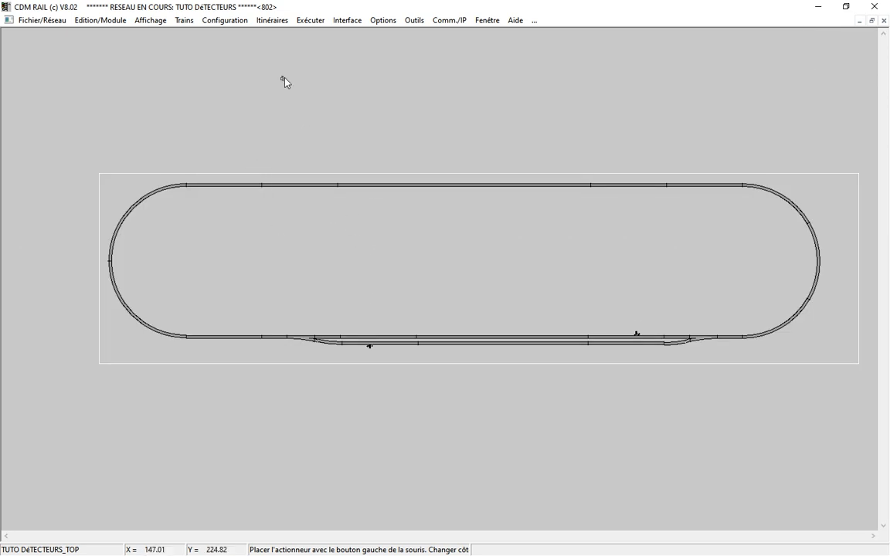
{"action": "left_click", "coordinate": [267, 24]}
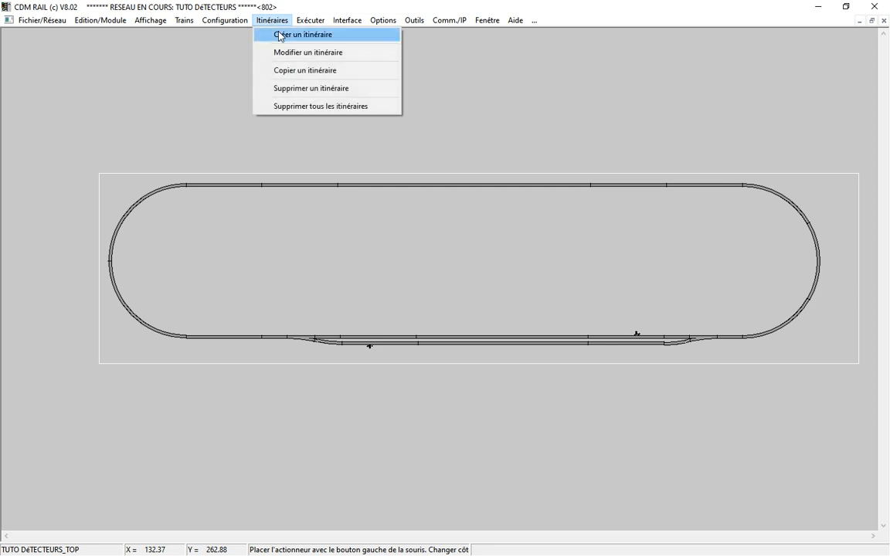
{"action": "left_click", "coordinate": [302, 57]}
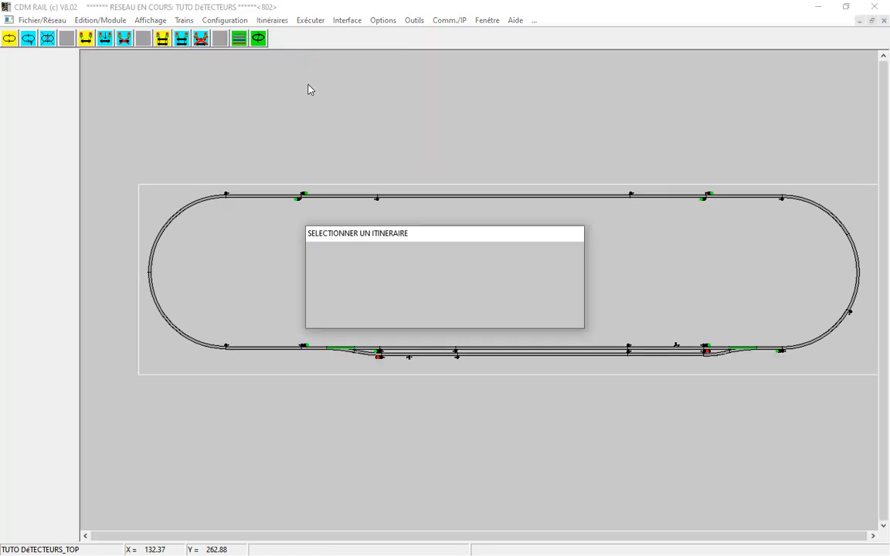
{"action": "left_click", "coordinate": [404, 317]}
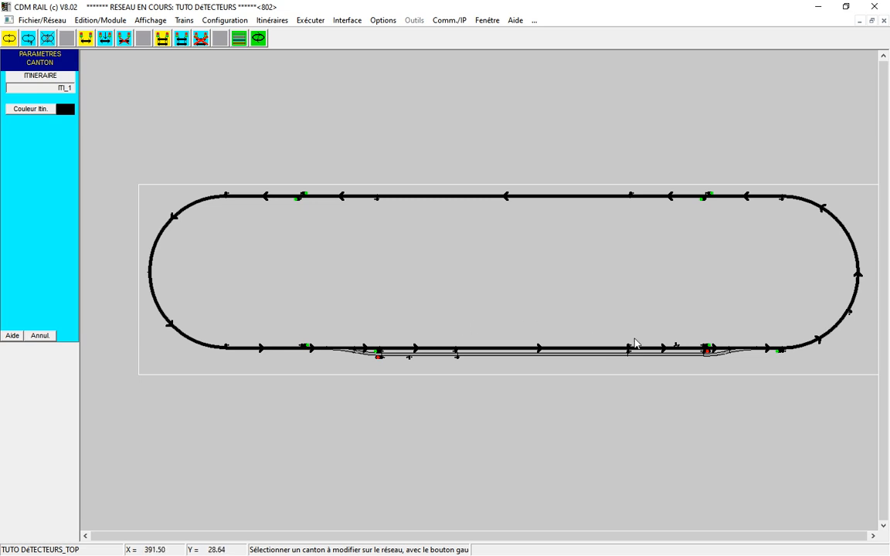
{"action": "left_click", "coordinate": [673, 351]}
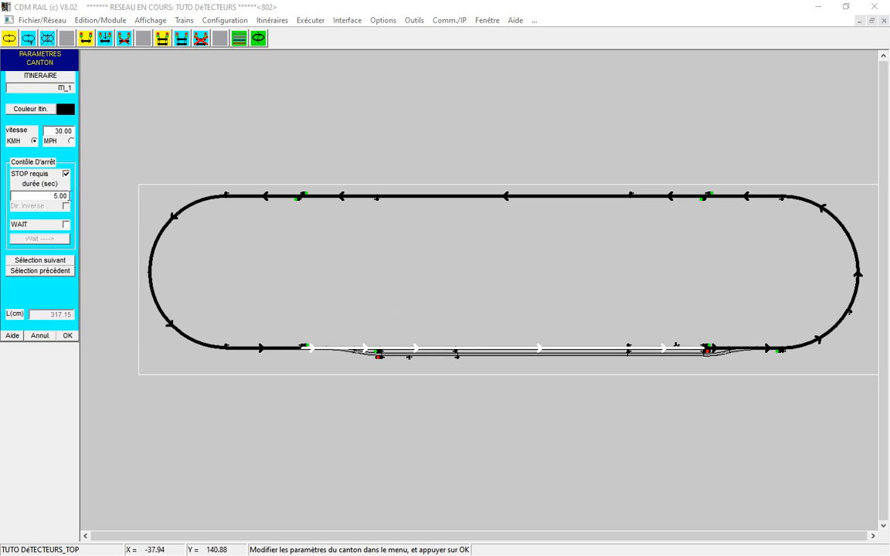
{"action": "left_click_drag", "start_coordinate": [66, 196], "coordinate": [52, 197]}
{"action": "type", "text": "999"}
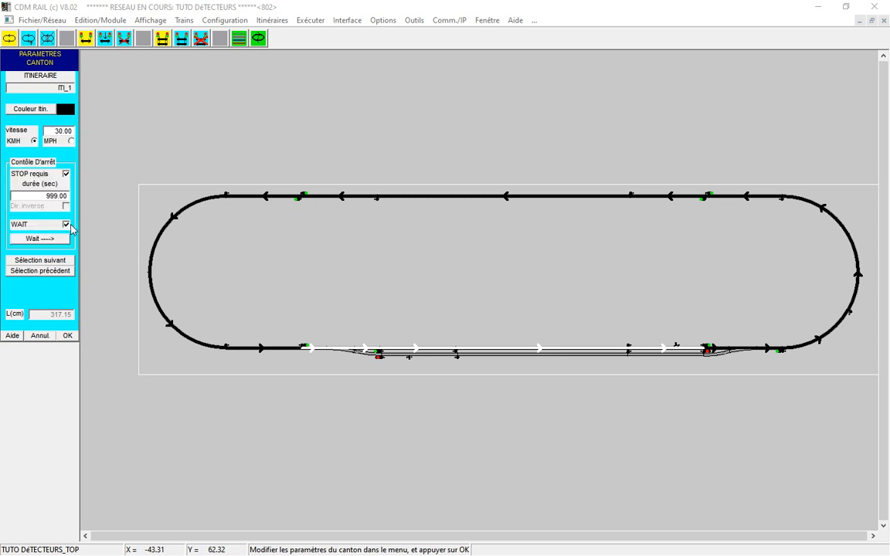
- Enable WAIT on the selected ITI_1 block with actuator ident 1, leaving the train unspecified (*****)
{"action": "left_click", "coordinate": [51, 240]}
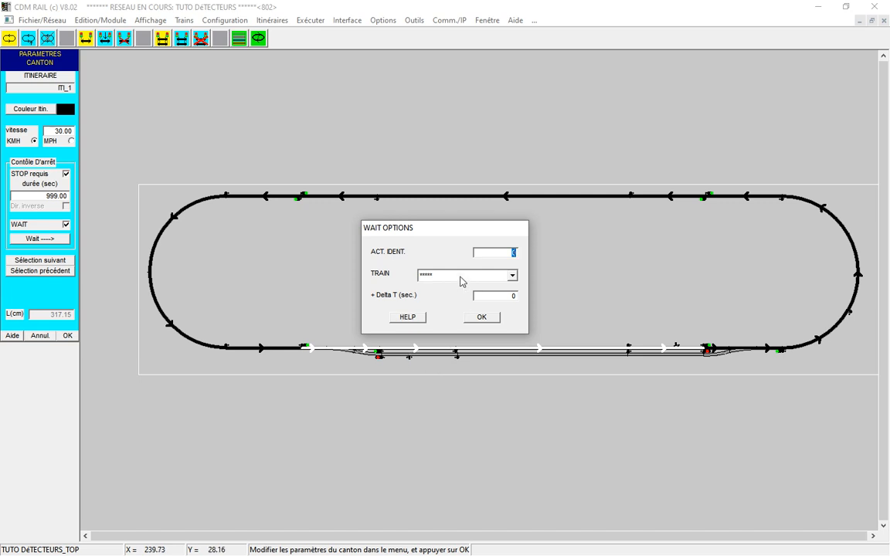
{"action": "type", "text": "1"}
{"action": "left_click", "coordinate": [512, 276]}
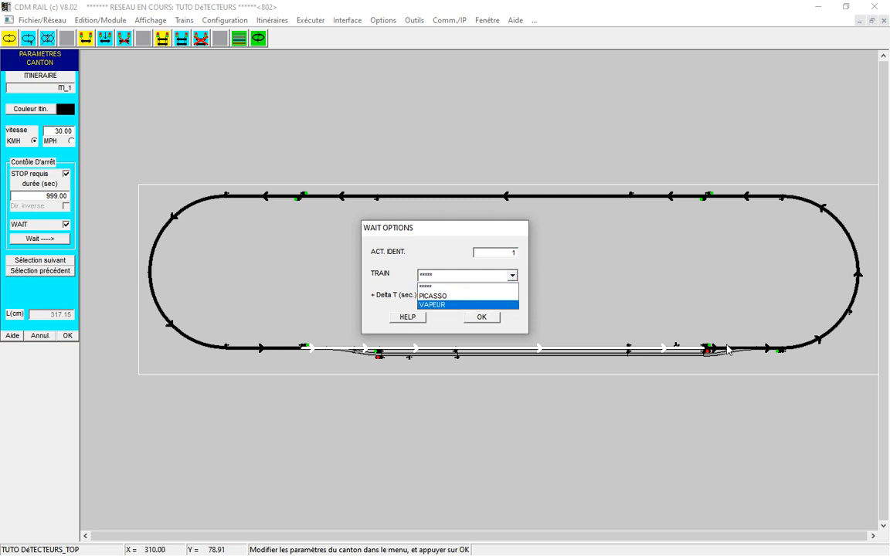
{"action": "left_click", "coordinate": [444, 276]}
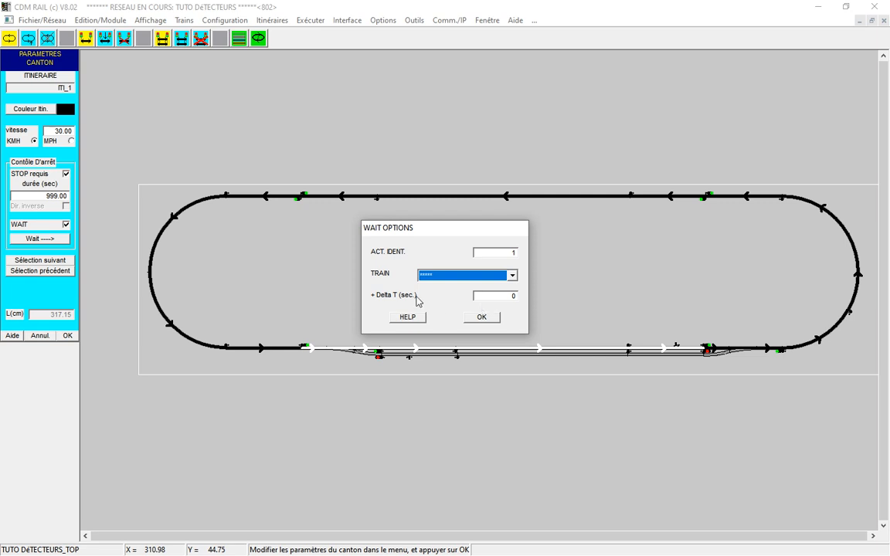
{"action": "left_click", "coordinate": [481, 317]}
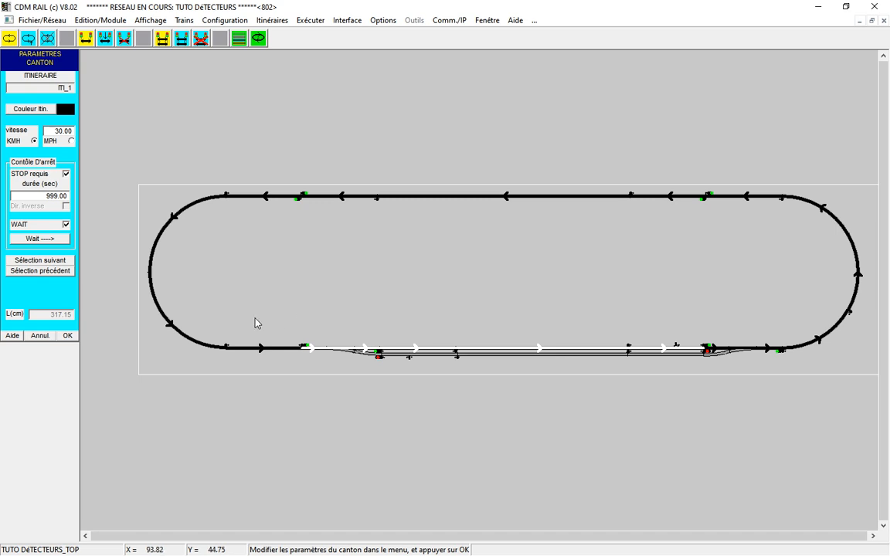
- Apply the block settings of itinerary ITI_1 and open itinerary ITI_2 for modification
{"action": "left_click", "coordinate": [69, 336]}
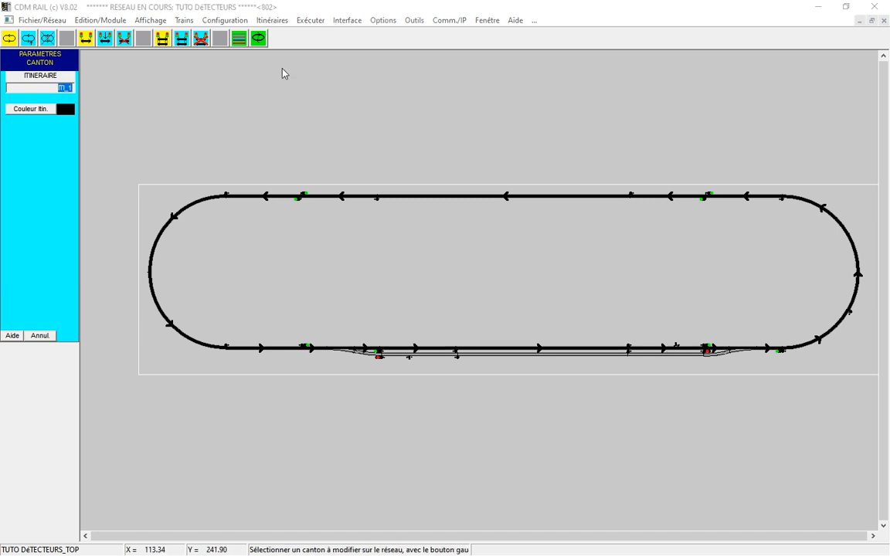
{"action": "left_click", "coordinate": [280, 21]}
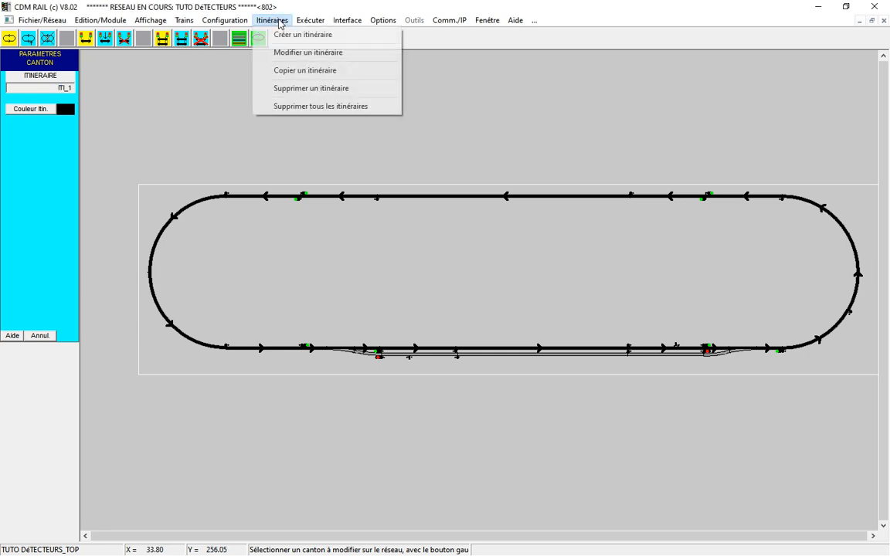
{"action": "left_click", "coordinate": [309, 53]}
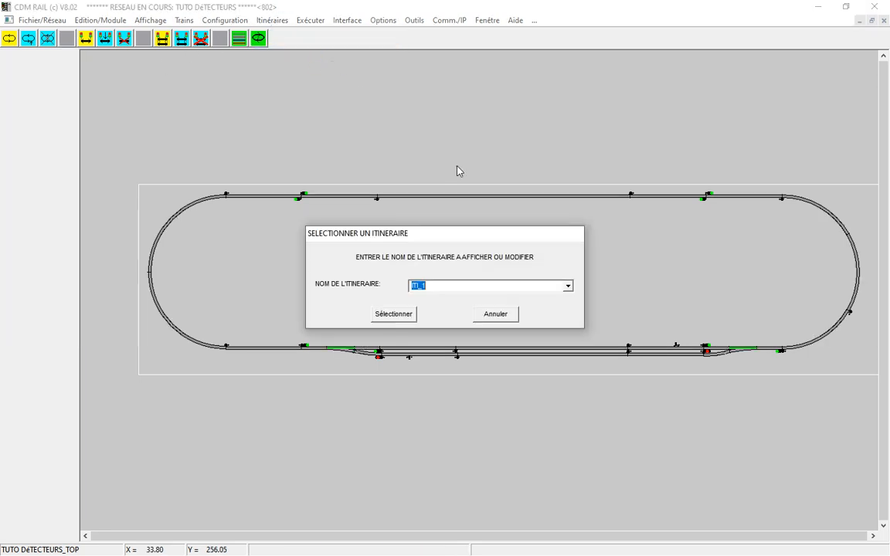
{"action": "left_click", "coordinate": [569, 286]}
{"action": "left_click", "coordinate": [467, 307]}
{"action": "left_click", "coordinate": [393, 314]}
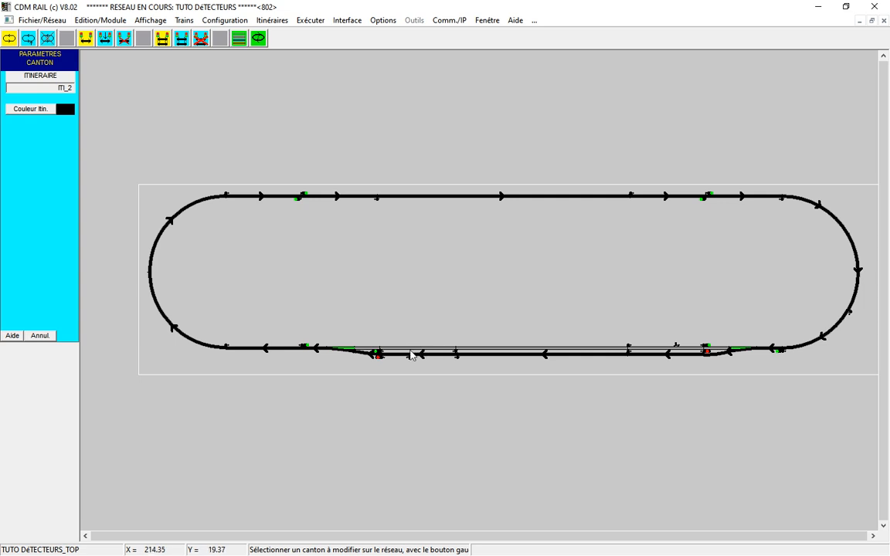
- Set the required stop duration of ITI_2's block on the lower siding to 999 seconds
{"action": "left_click", "coordinate": [410, 357]}
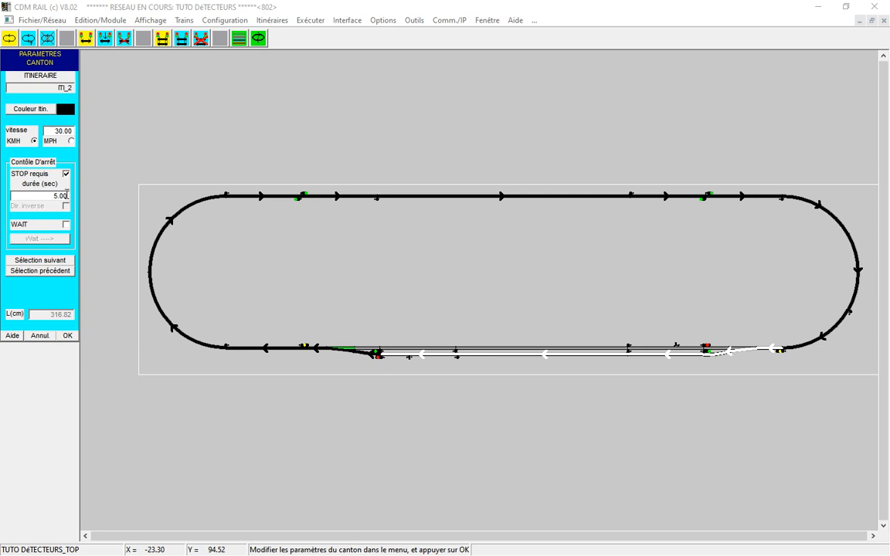
{"action": "left_click_drag", "start_coordinate": [68, 196], "coordinate": [54, 196]}
{"action": "type", "text": "999"}
- Enable WAIT on the selected ITI_2 block with actuator ident 2, train ***** and Delta T 0, and save the network
{"action": "left_click", "coordinate": [66, 224]}
{"action": "left_click", "coordinate": [56, 239]}
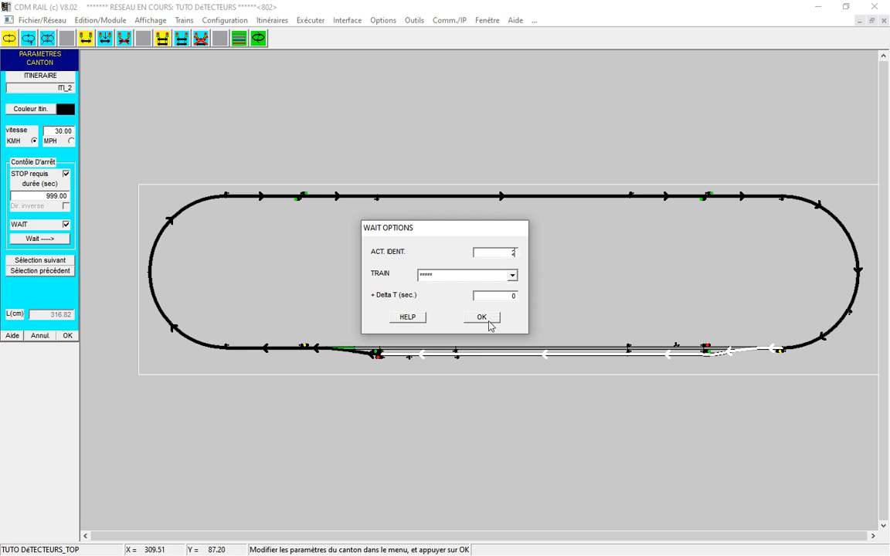
{"action": "left_click", "coordinate": [516, 297]}
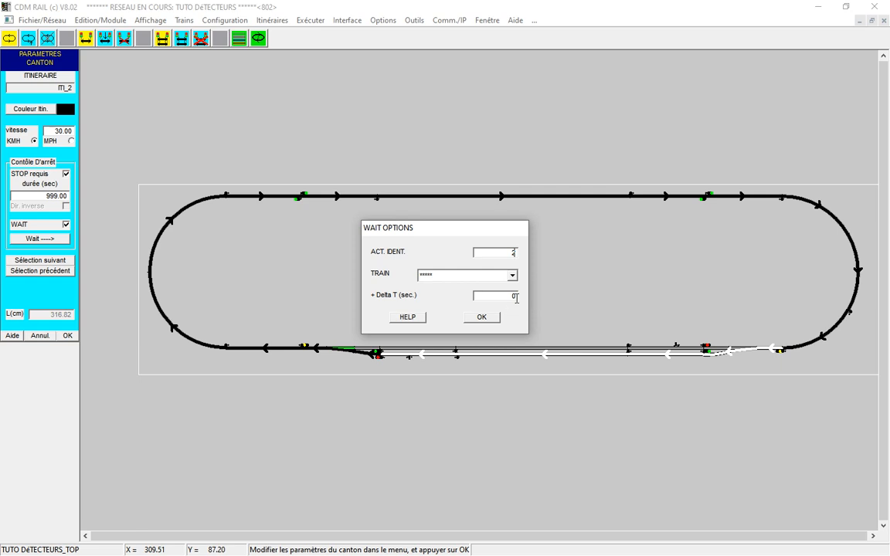
{"action": "left_click", "coordinate": [482, 317]}
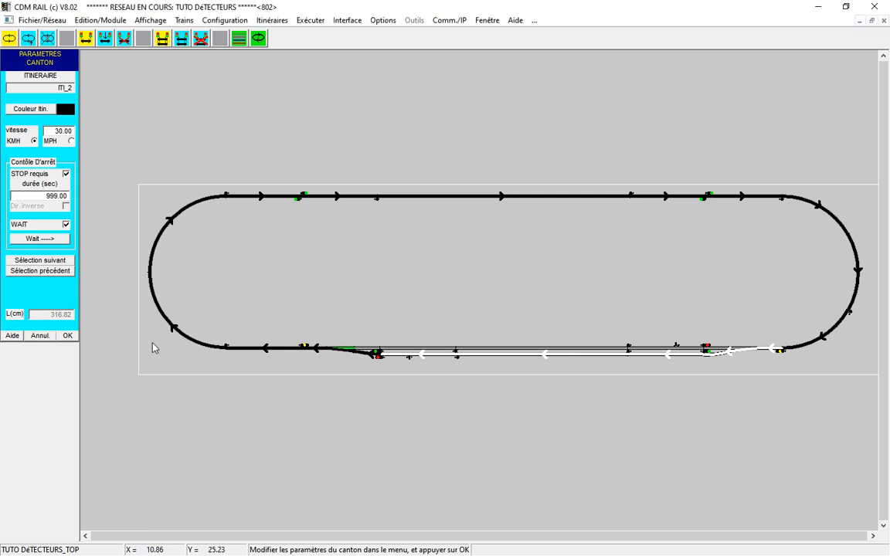
{"action": "left_click", "coordinate": [68, 336]}
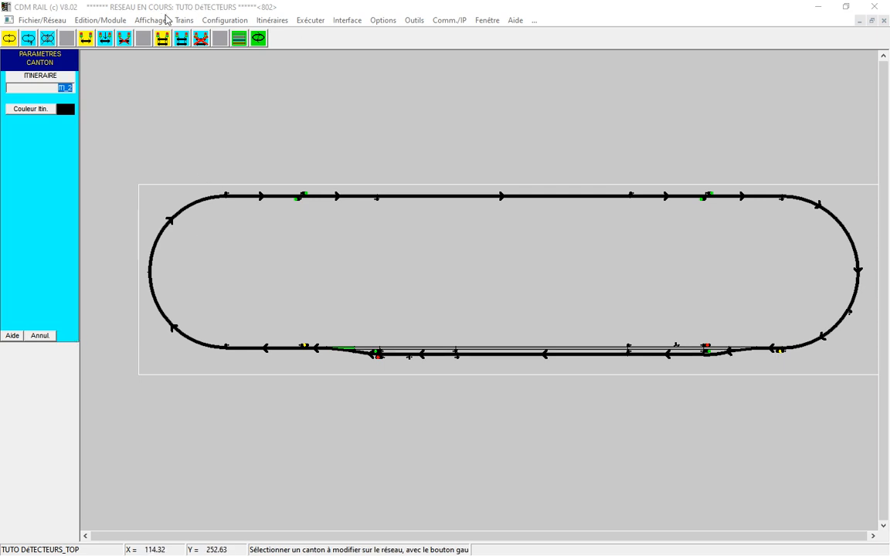
{"action": "left_click", "coordinate": [52, 20]}
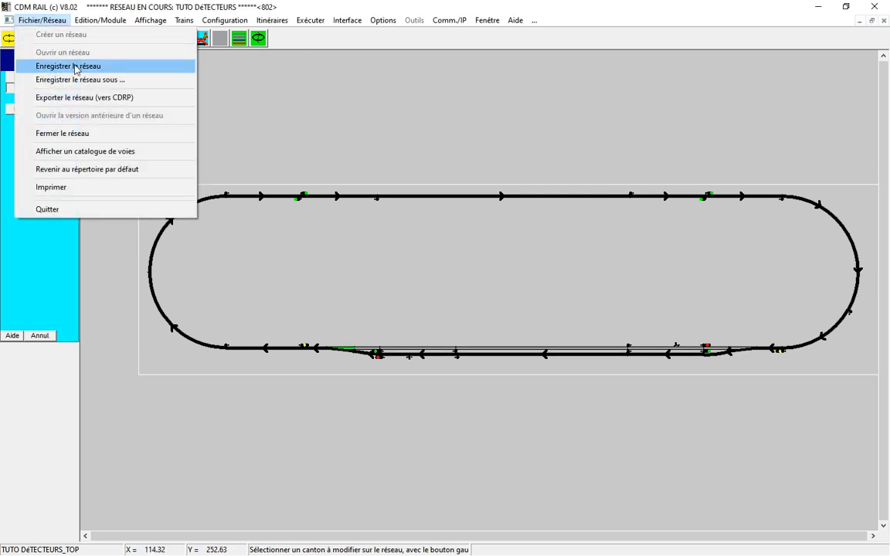
{"action": "left_click", "coordinate": [75, 65]}
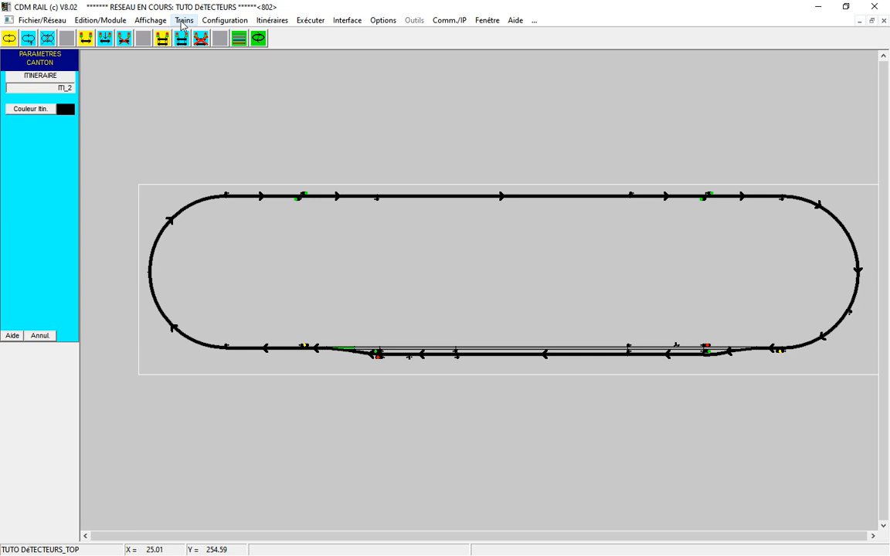
- Position train PICASSO with itinerary ITI_1 on the main lower straight, near its right-hand signal
{"action": "left_click", "coordinate": [96, 20]}
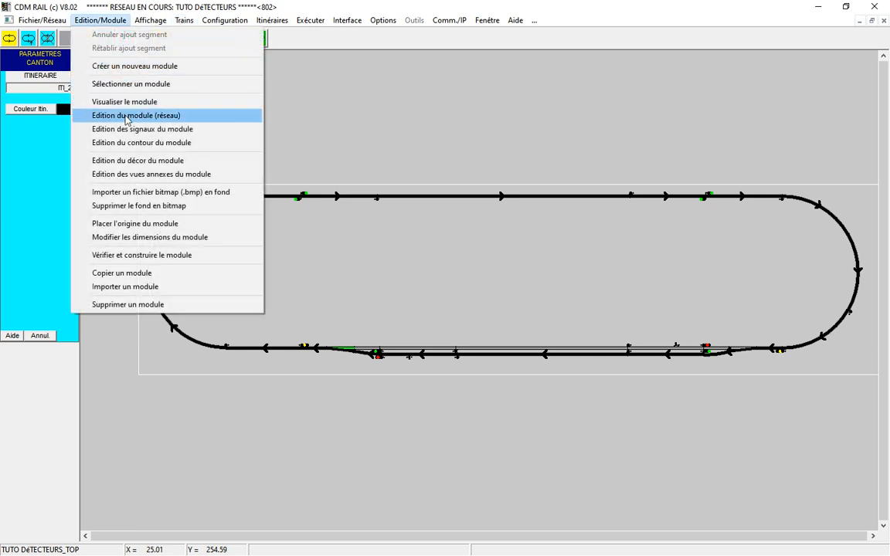
{"action": "mouse_move", "coordinate": [193, 22]}
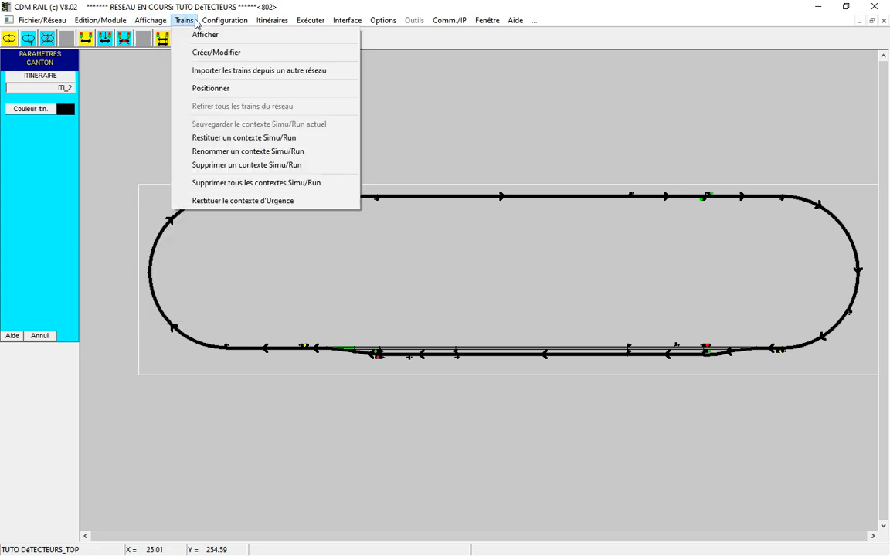
{"action": "left_click", "coordinate": [210, 88]}
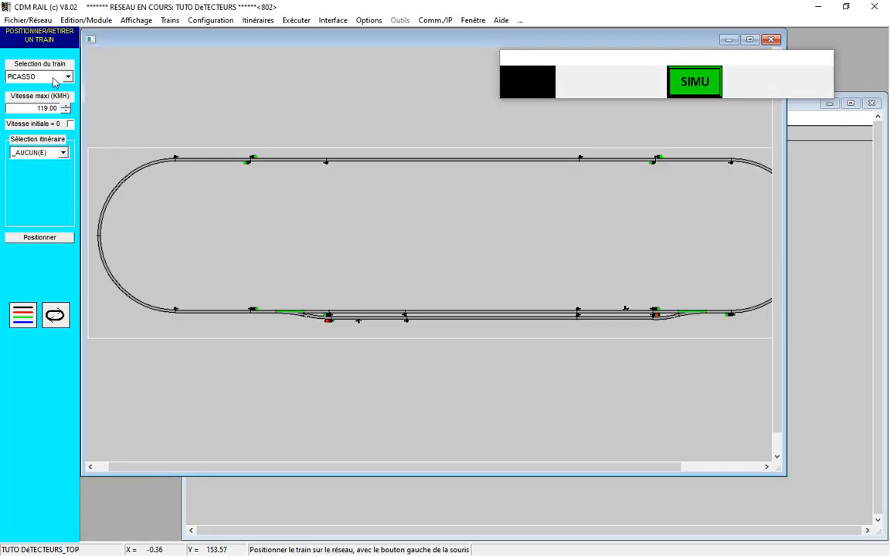
{"action": "left_click", "coordinate": [63, 152]}
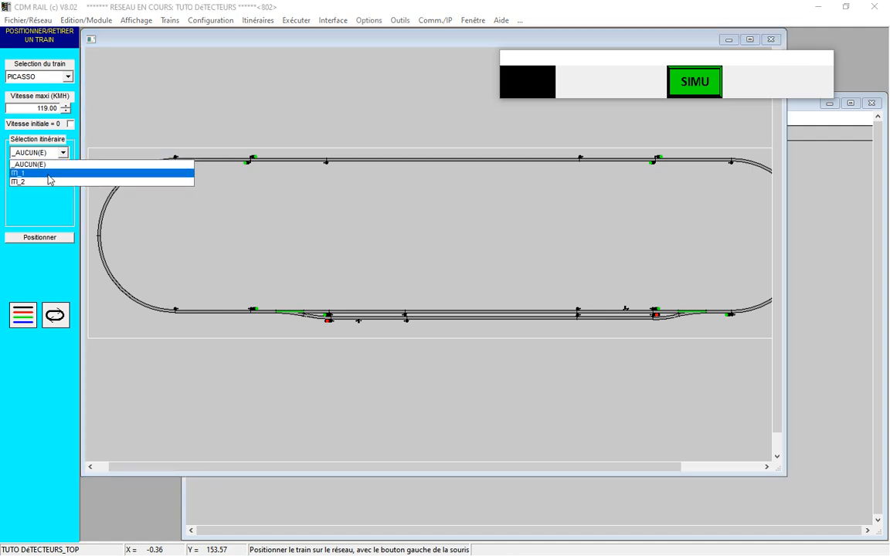
{"action": "left_click", "coordinate": [39, 173]}
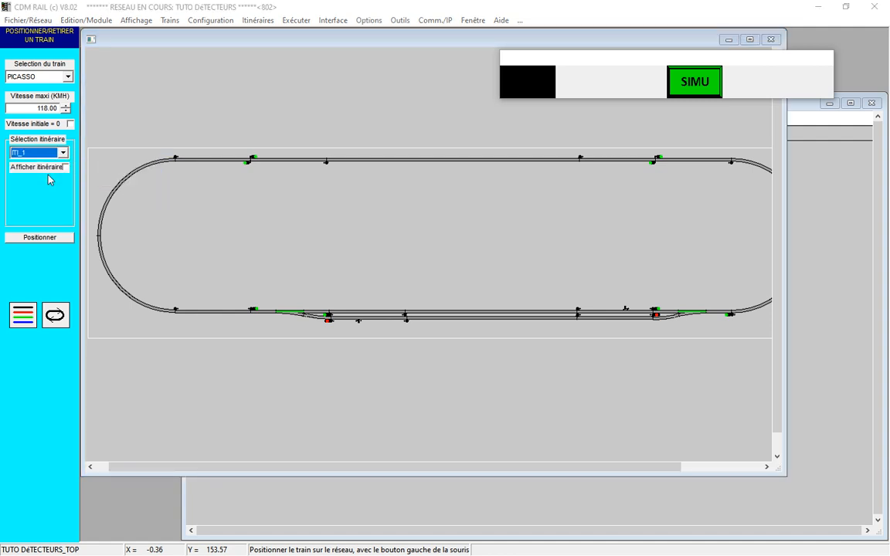
{"action": "left_click", "coordinate": [619, 315]}
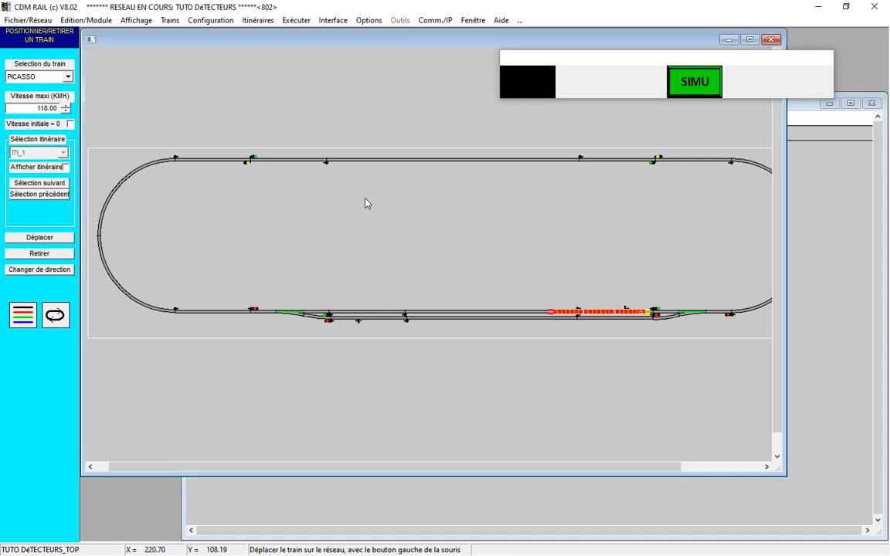
- Position train VAPEUR with itinerary ITI_2 on the upper straight, near its right-hand signal
{"action": "left_click", "coordinate": [67, 76]}
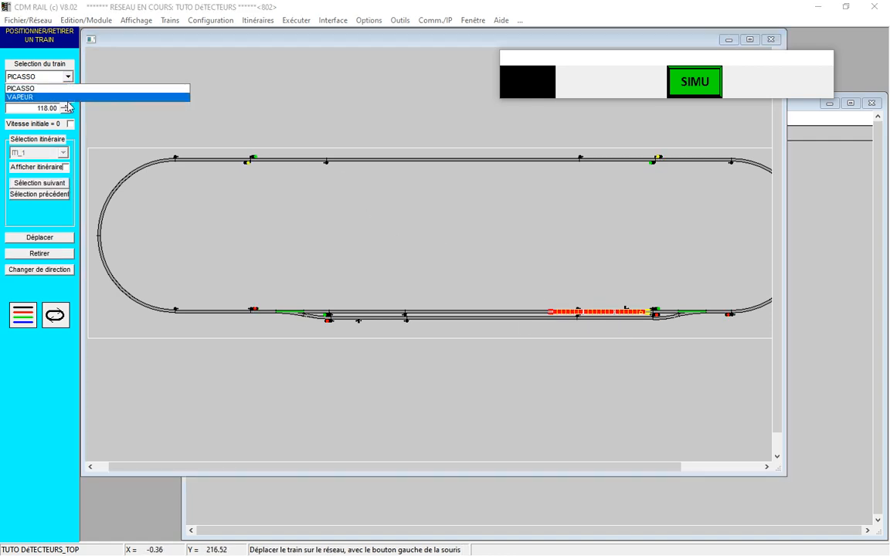
{"action": "left_click", "coordinate": [61, 98]}
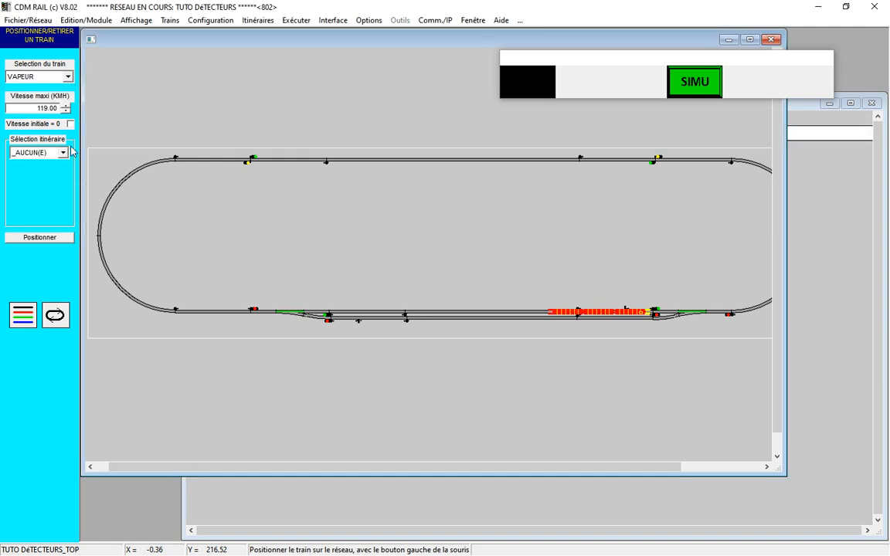
{"action": "left_click", "coordinate": [63, 152]}
{"action": "left_click", "coordinate": [63, 184]}
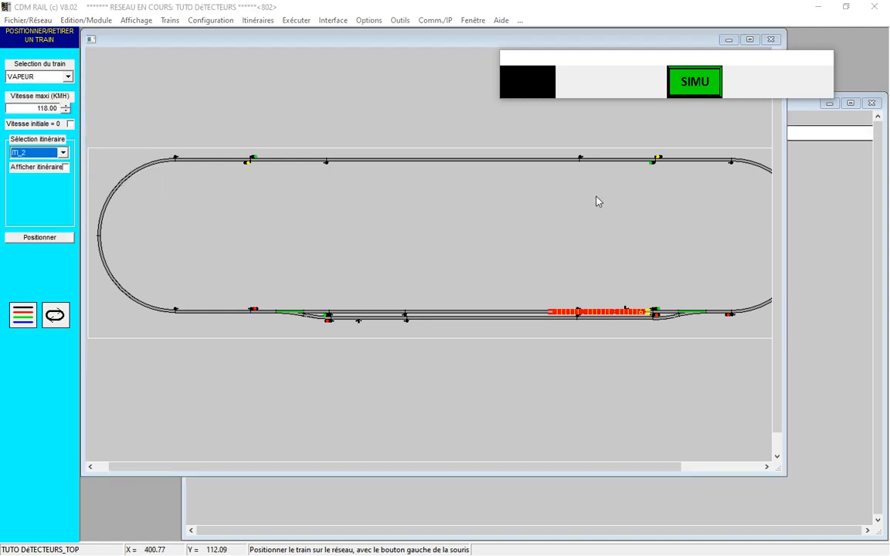
{"action": "left_click", "coordinate": [630, 164]}
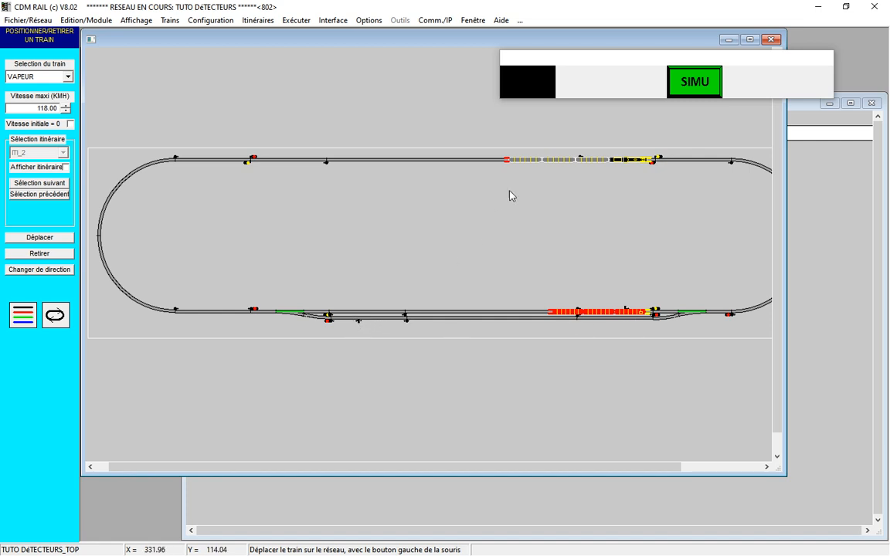
- Run the simulation, watch how PICASSO and VAPEUR depart and stop around the actuators, and stop the simulation
{"action": "left_click", "coordinate": [704, 87]}
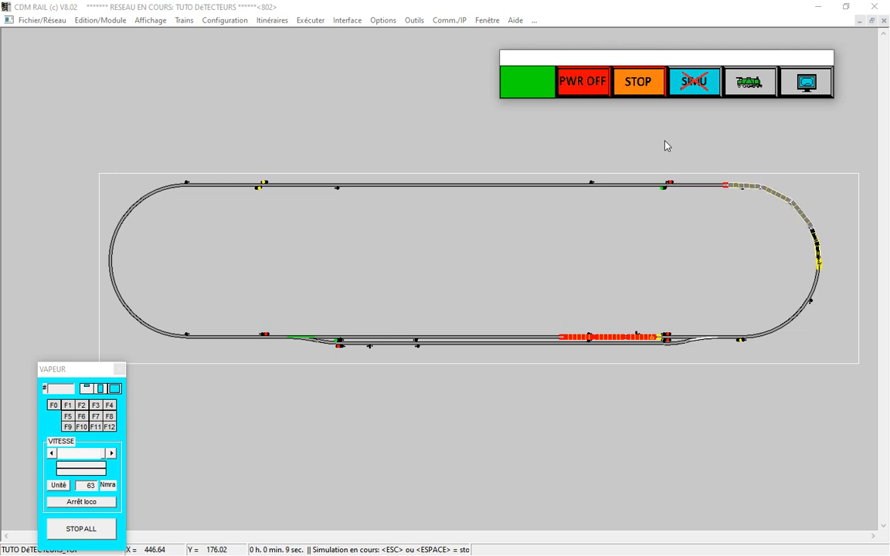
{"action": "mouse_move", "coordinate": [636, 338]}
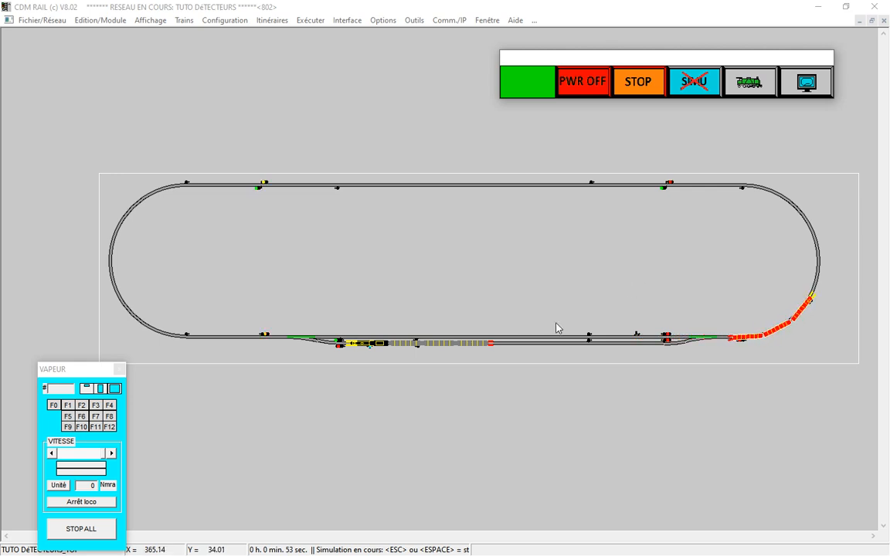
{"action": "mouse_move", "coordinate": [458, 349]}
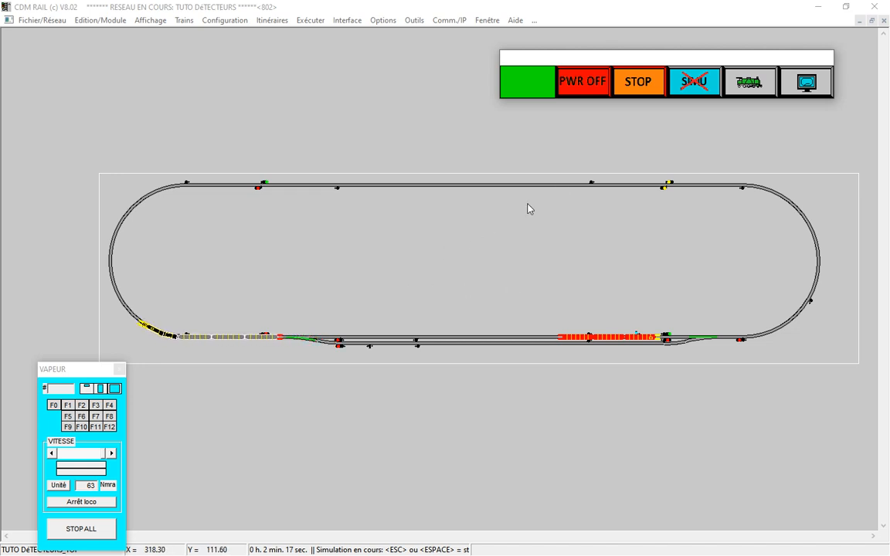
{"action": "left_click", "coordinate": [703, 90]}
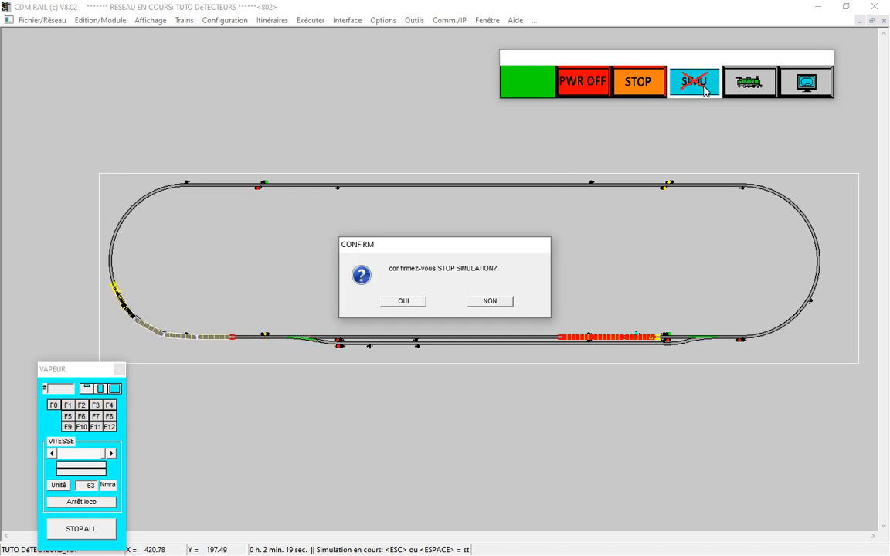
{"action": "left_click", "coordinate": [408, 302]}
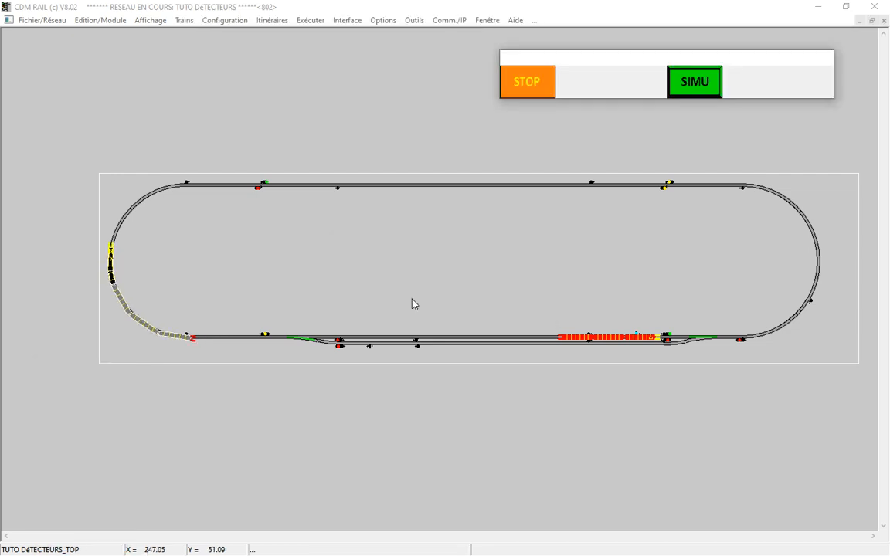